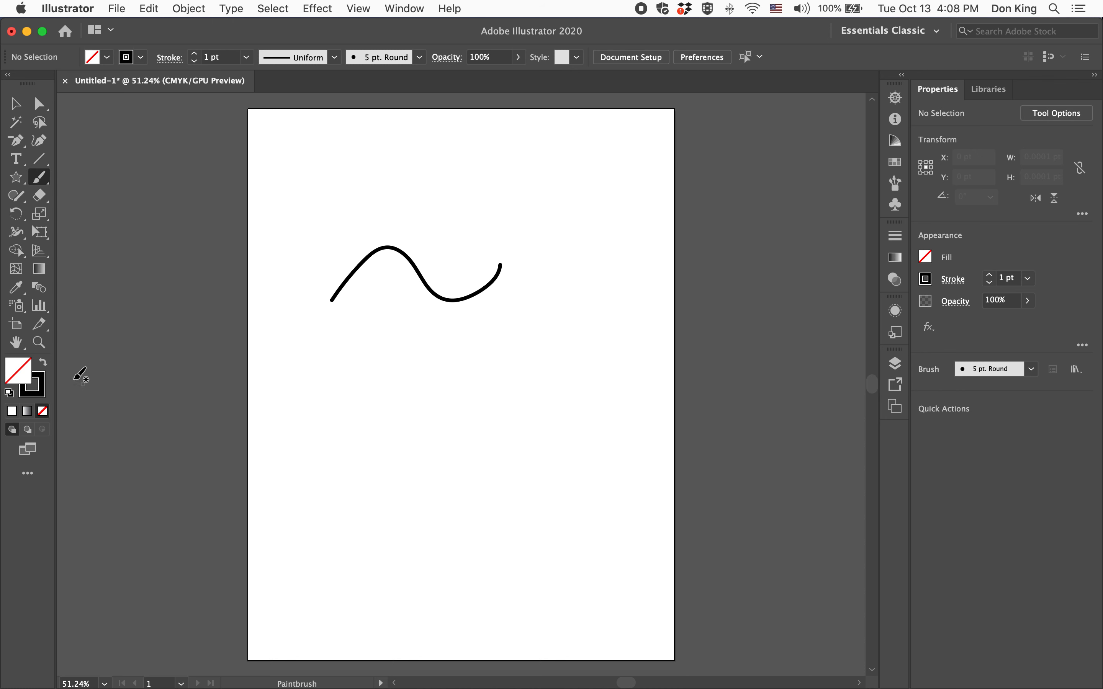
Paint a wavy stroke below the existing curve with the 5 pt. Round brush at a 5 pt stroke weight
click(40, 394)
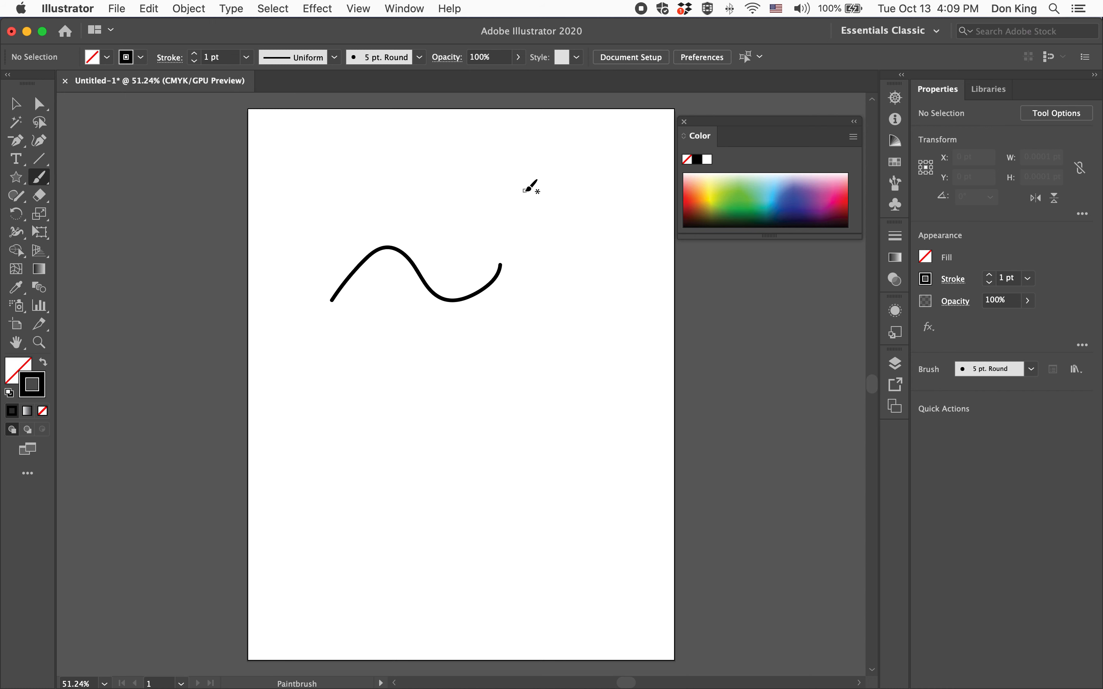
click(195, 53)
click(195, 53)
click(194, 53)
click(194, 53)
drag(314, 390, 528, 378)
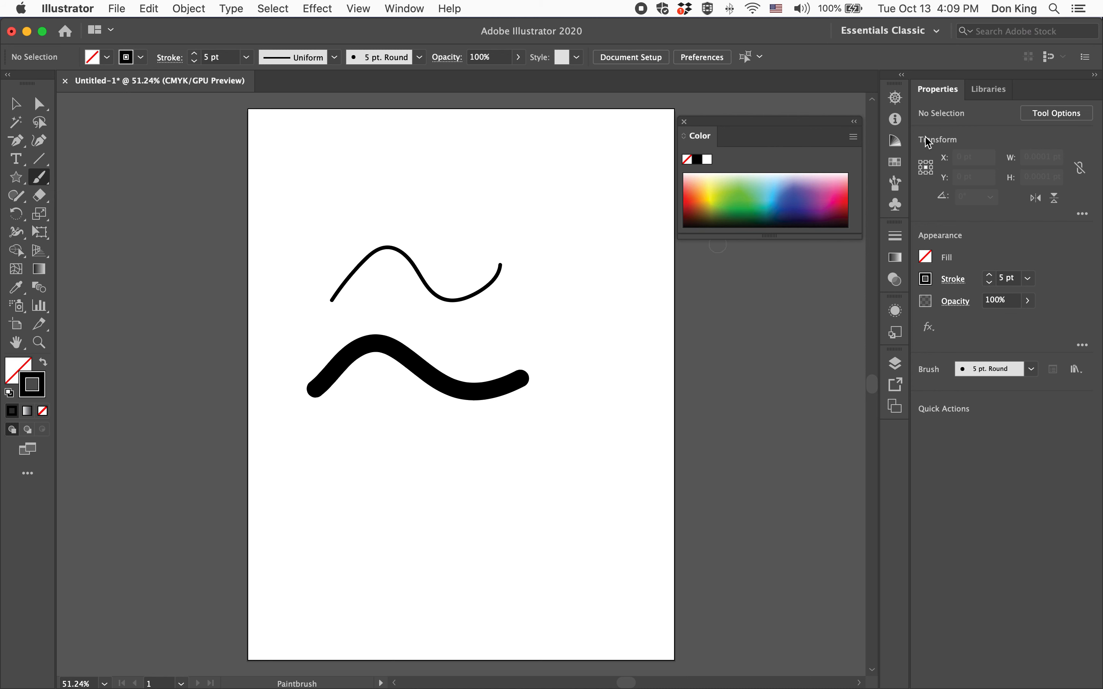
Examine the thick black stroke's edges close up at 300% and return to the full artboard
click(895, 98)
click(788, 190)
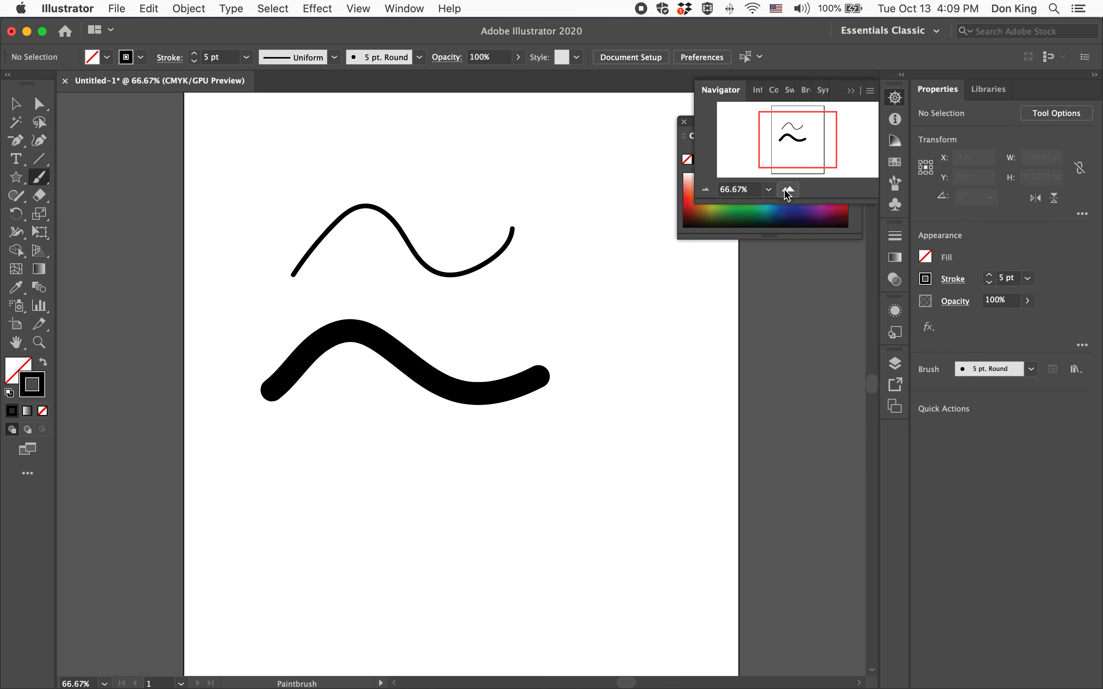
click(788, 189)
click(788, 190)
click(789, 190)
click(789, 190)
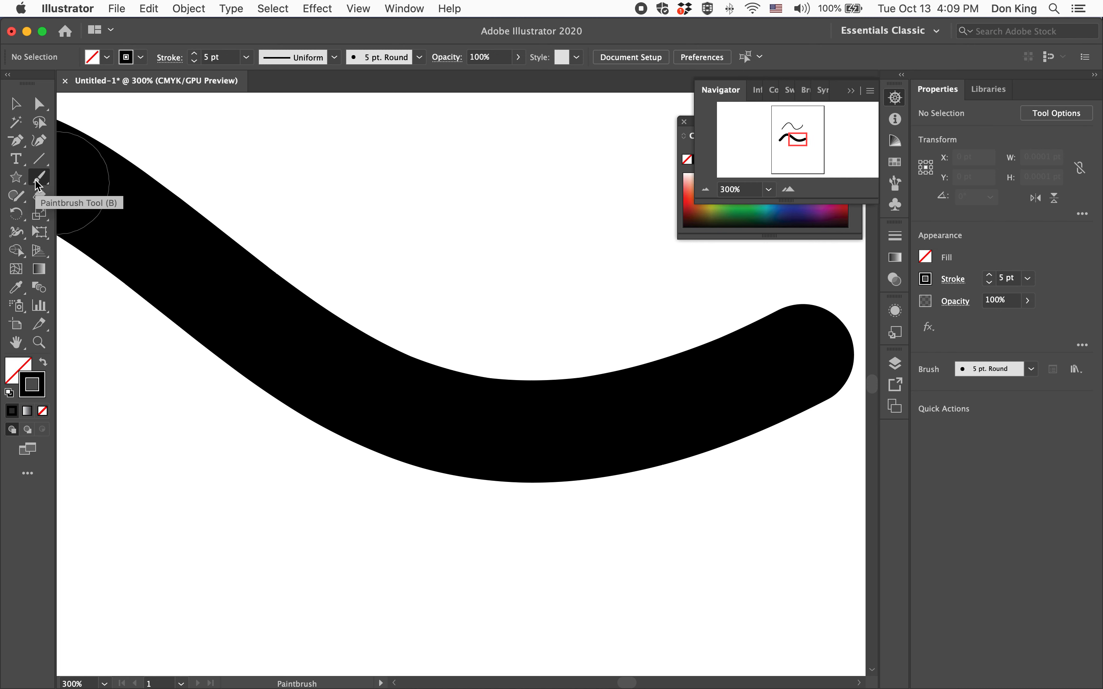
double_click(16, 343)
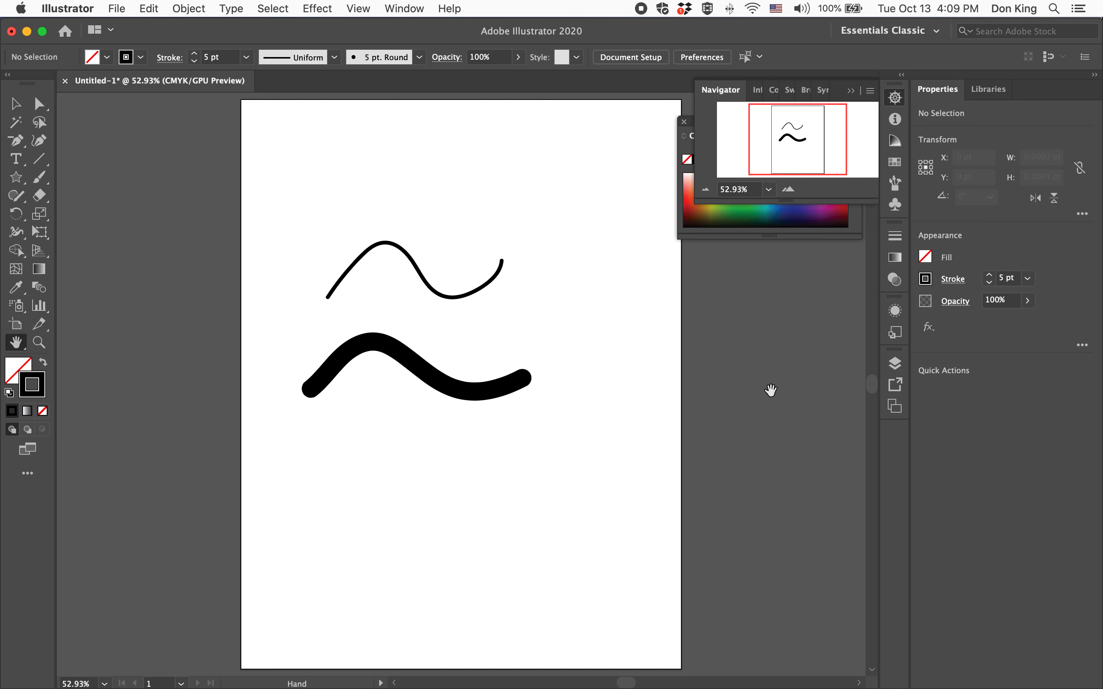
Reshape the thick stroke by moving its right end anchor to about X 551 pt, Y 329 pt and pulling the neighbouring anchor's handle down and right
click(40, 104)
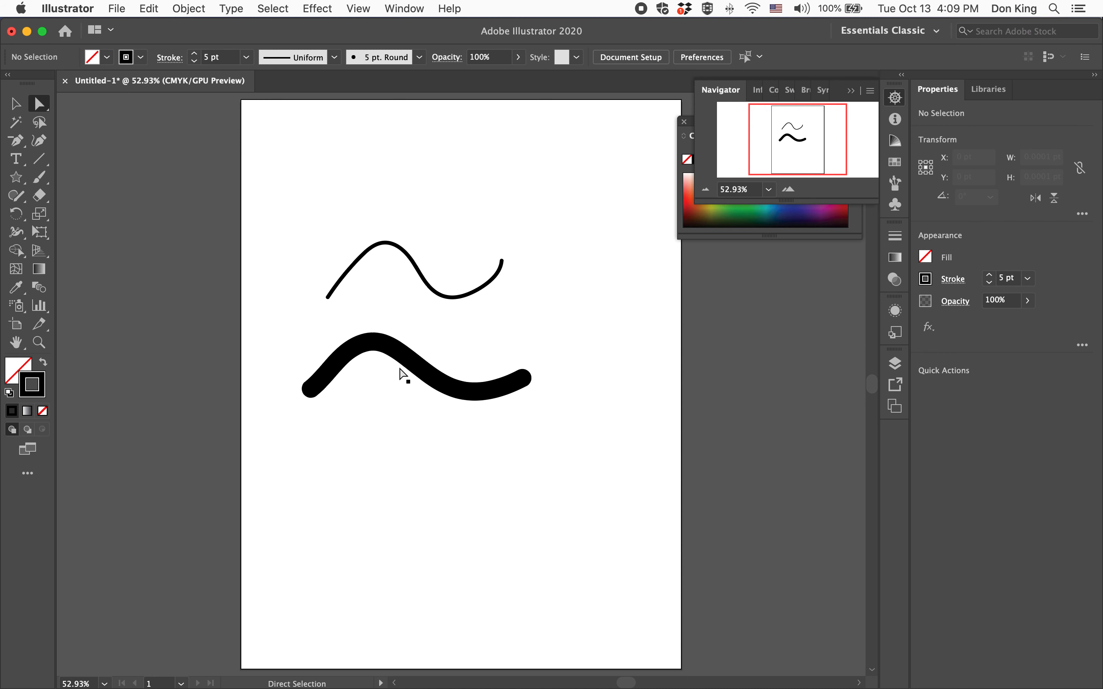
click(420, 367)
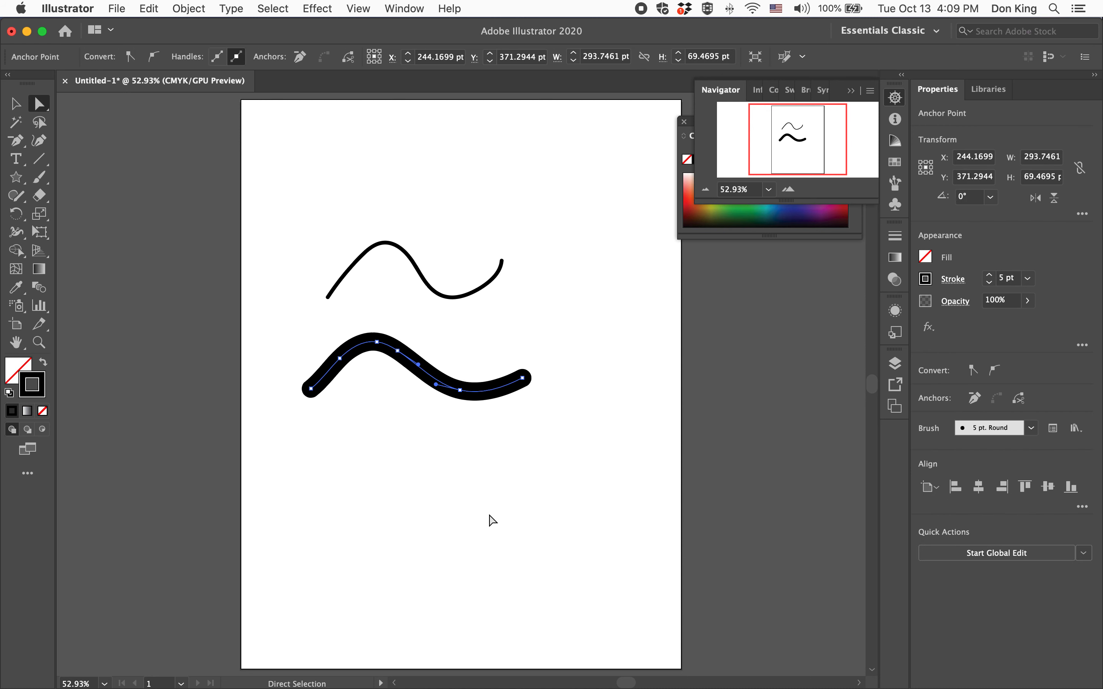
click(524, 380)
drag(525, 381, 638, 338)
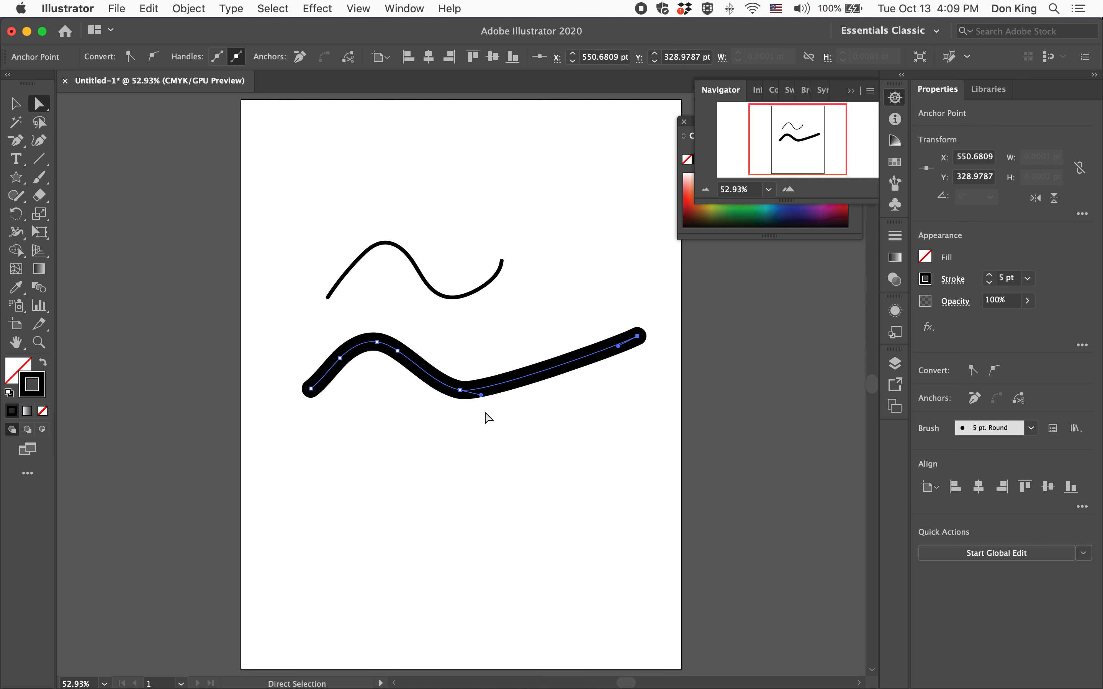
drag(481, 395, 552, 474)
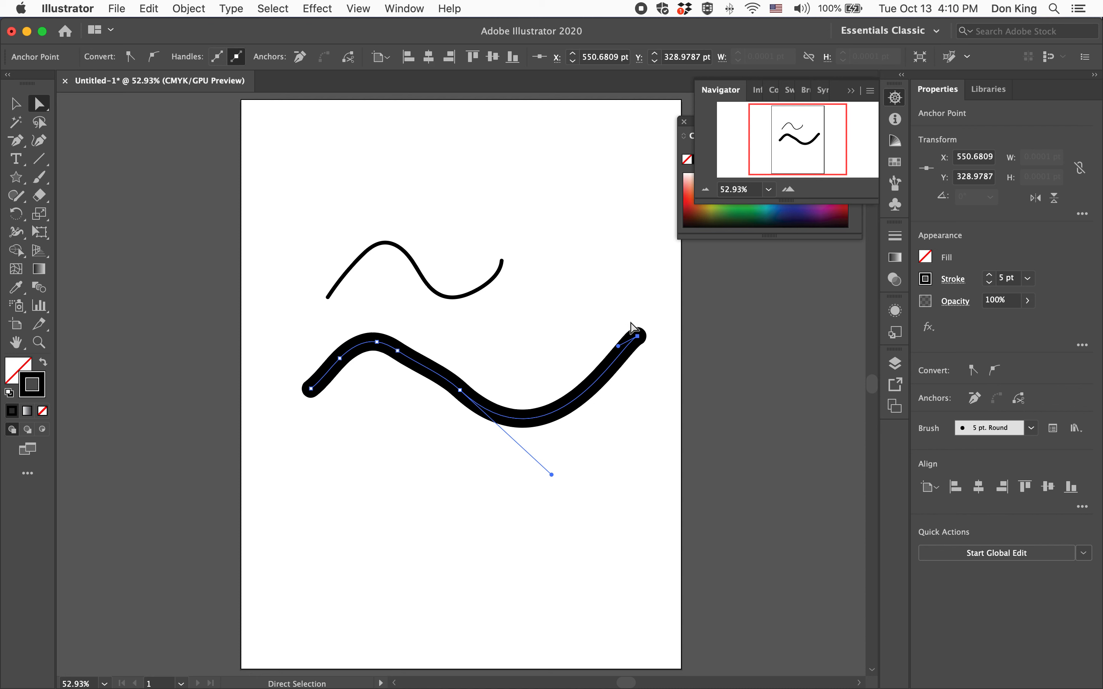
Recolor the thick wavy stroke to green from the color spectrum
click(896, 98)
click(846, 186)
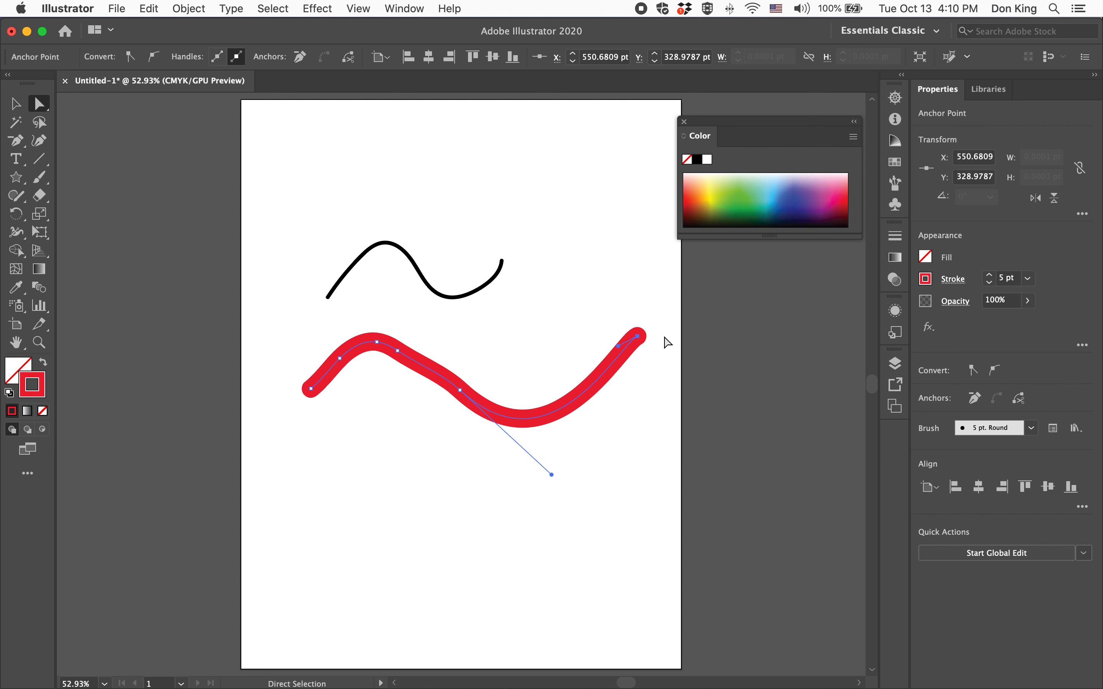
click(802, 197)
drag(761, 203, 733, 194)
Select the thin upper curve and change its stroke color to pinkish red
click(14, 105)
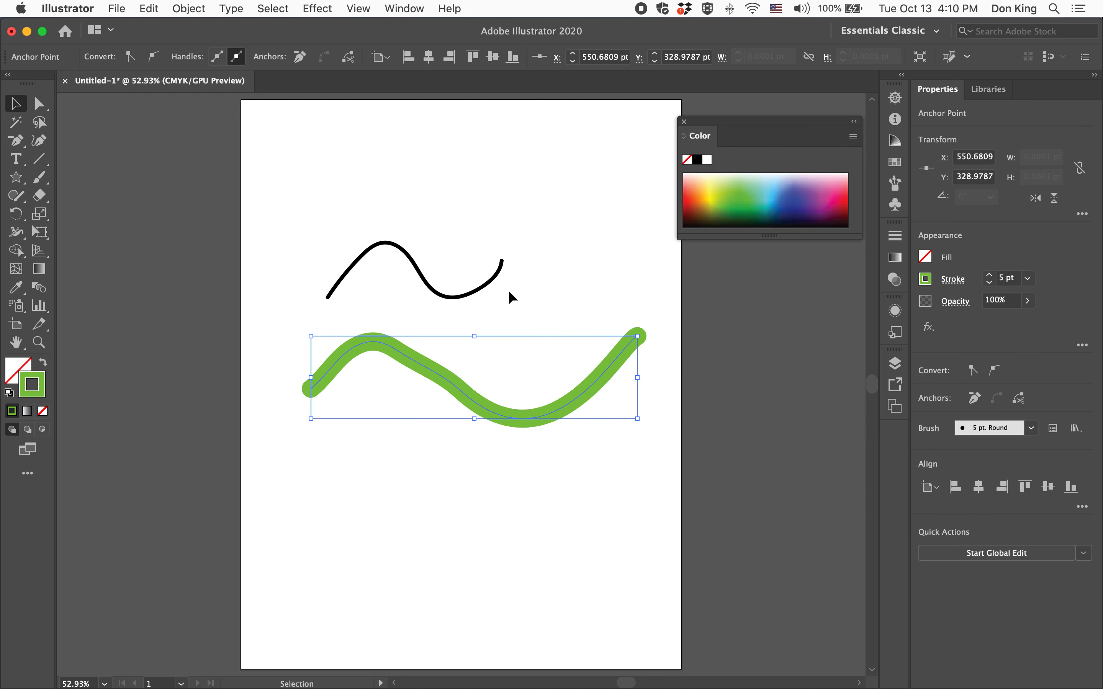
click(484, 284)
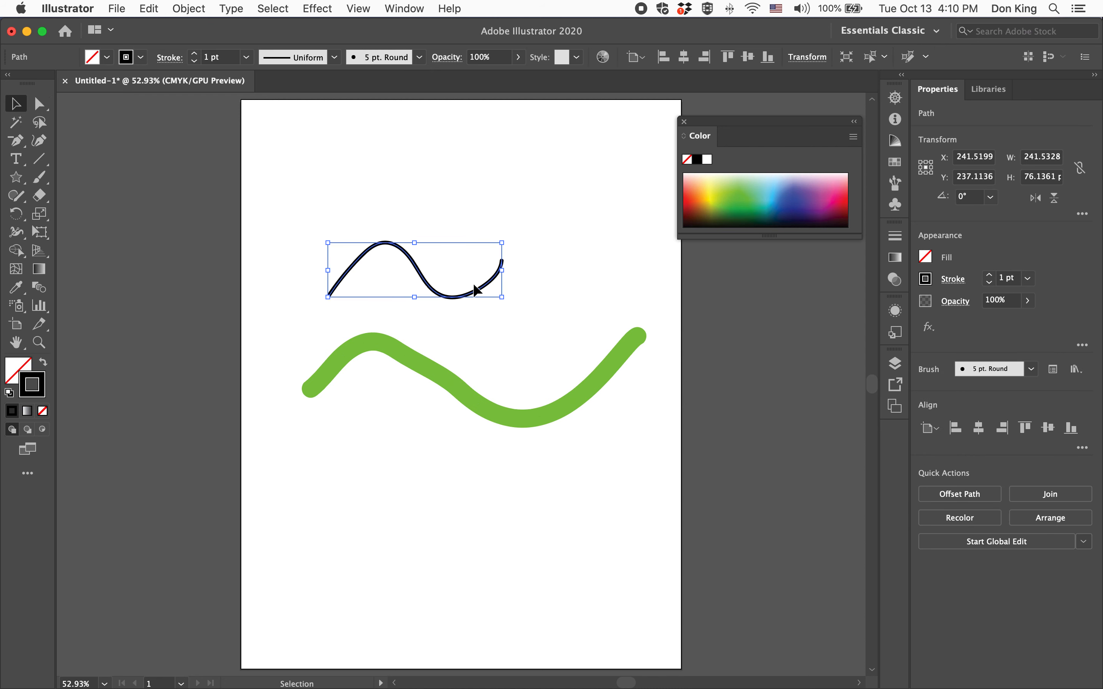
click(838, 191)
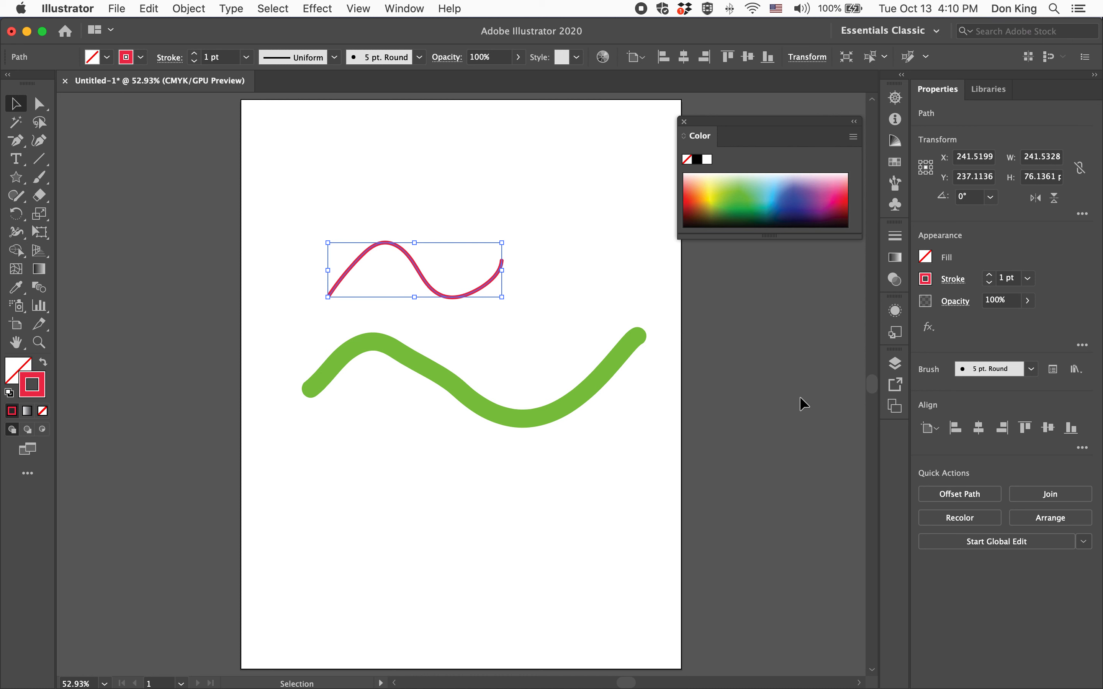
Lower the thin red curve's opacity to 52% and deselect it
click(518, 57)
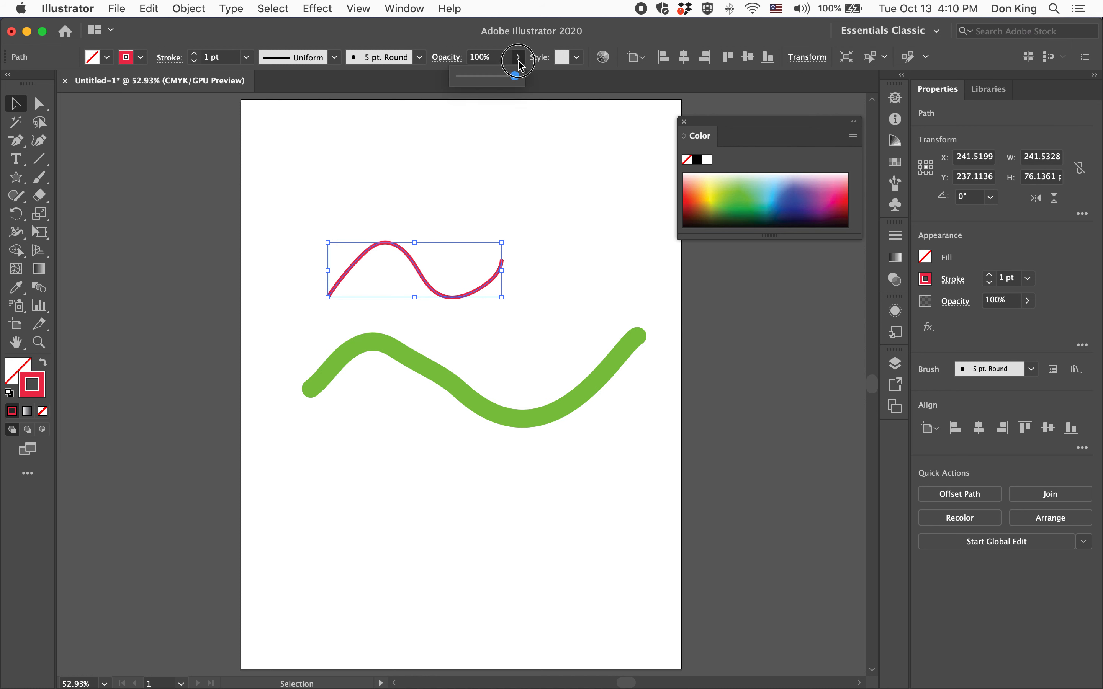
click(487, 77)
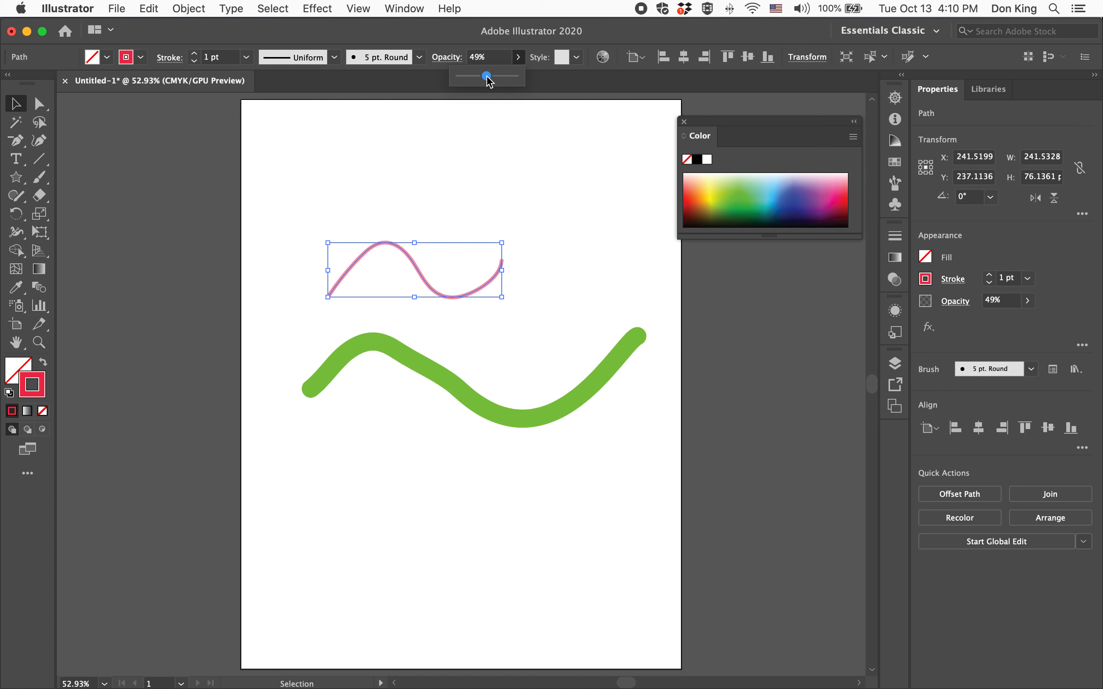
mouse_move(487, 77)
mouse_down()
mouse_move(475, 77)
mouse_move(498, 81)
mouse_move(479, 78)
mouse_move(489, 82)
mouse_up()
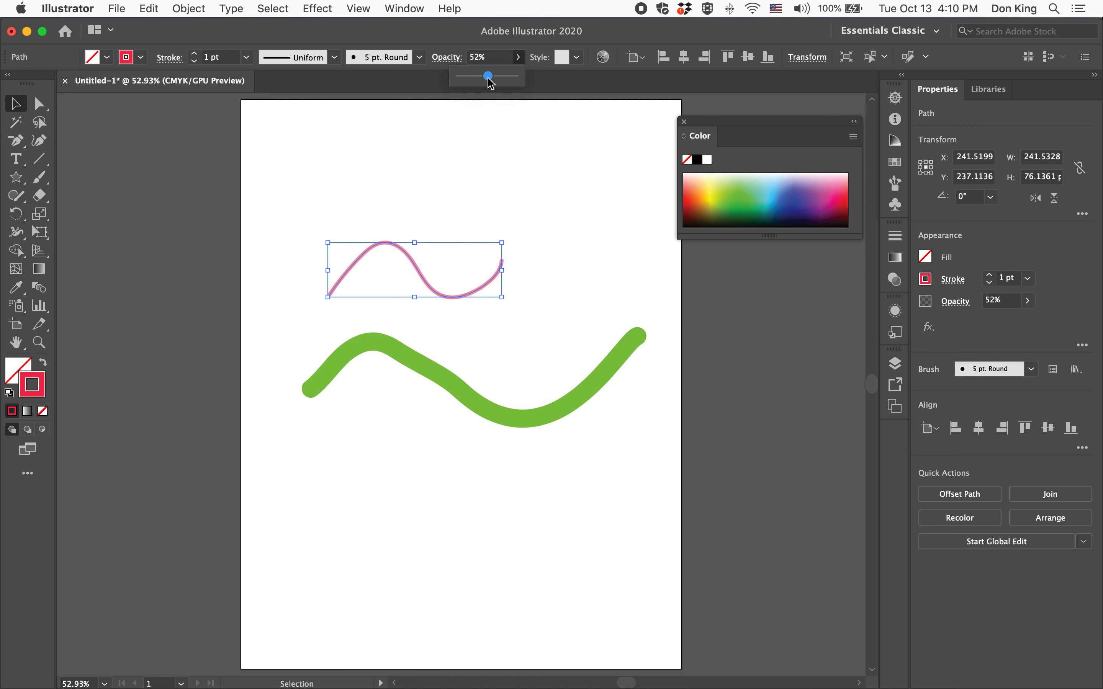
click(361, 539)
drag(356, 557, 451, 534)
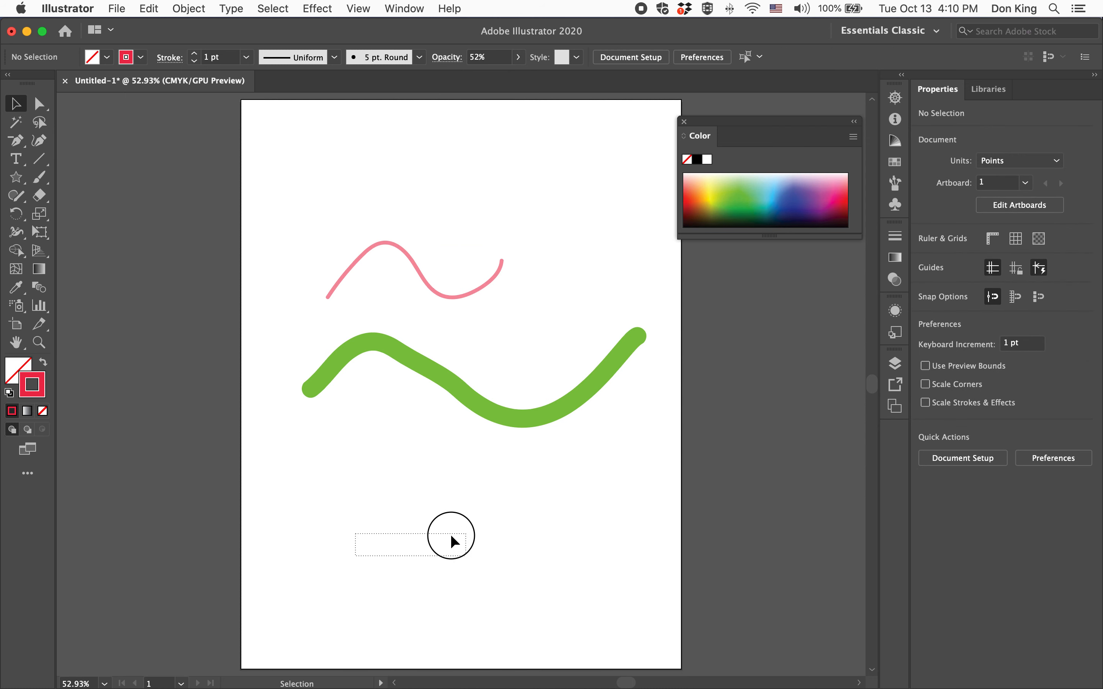
drag(308, 564, 305, 562)
Paint a 7 pt translucent red stroke rising diagonally from lower left to upper right across the green curve
click(41, 178)
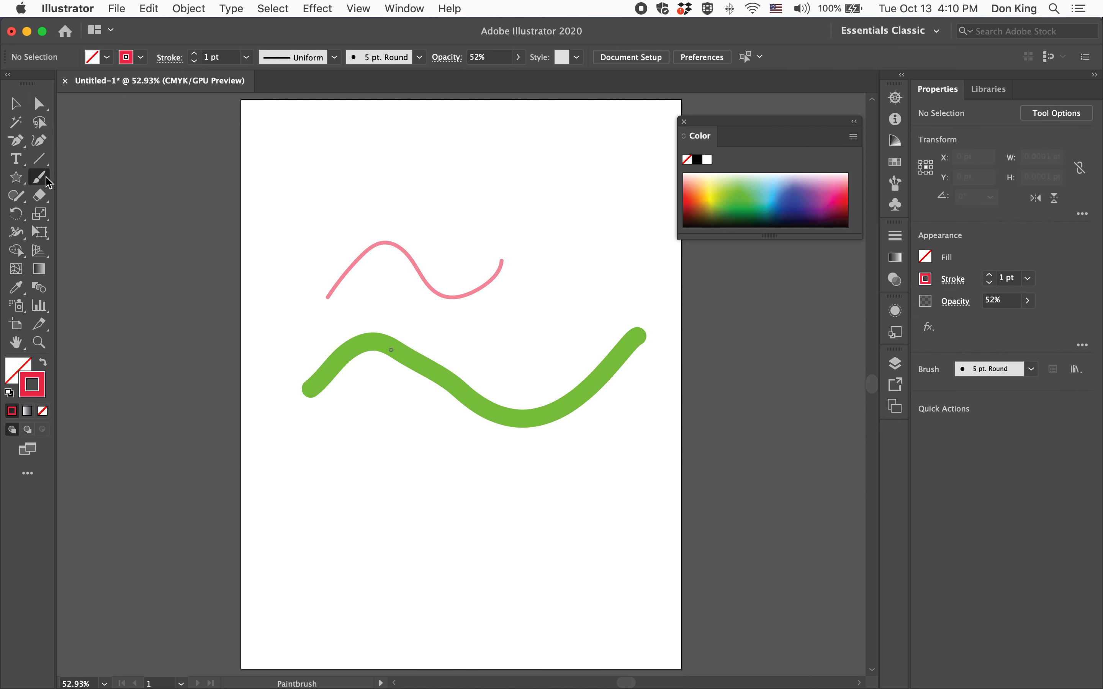
click(193, 53)
click(194, 53)
click(194, 53)
click(194, 53)
click(194, 53)
click(194, 53)
drag(390, 521, 583, 273)
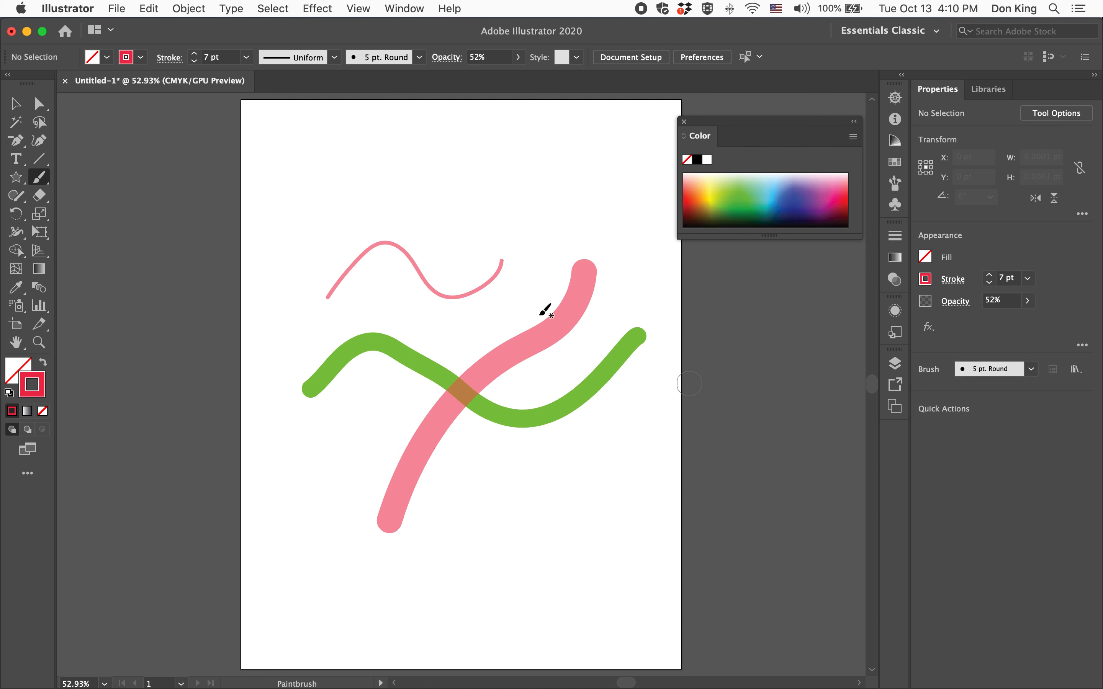
Raise the thick diagonal red stroke's opacity to 100% and deselect it
click(15, 105)
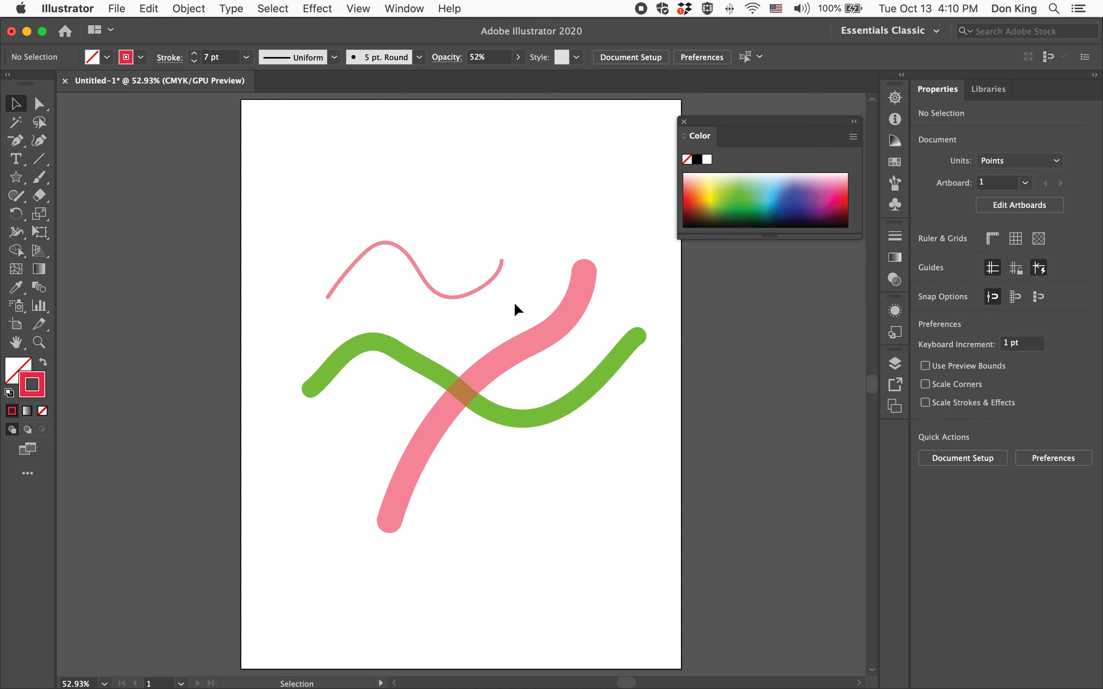
click(550, 335)
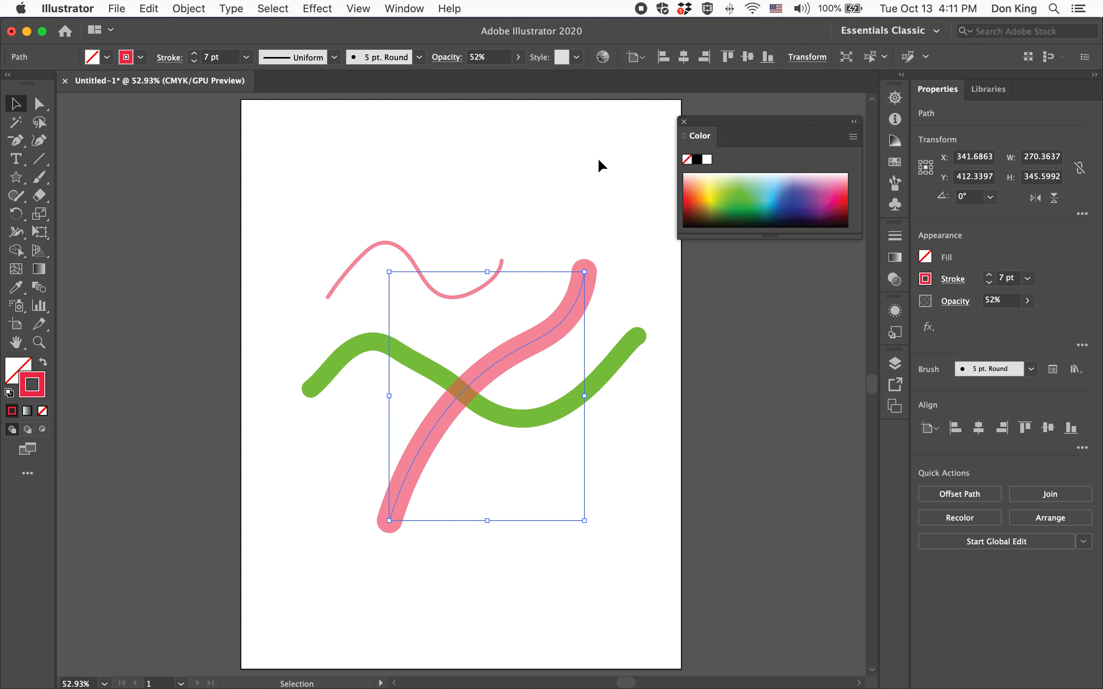
click(517, 56)
drag(488, 76, 535, 98)
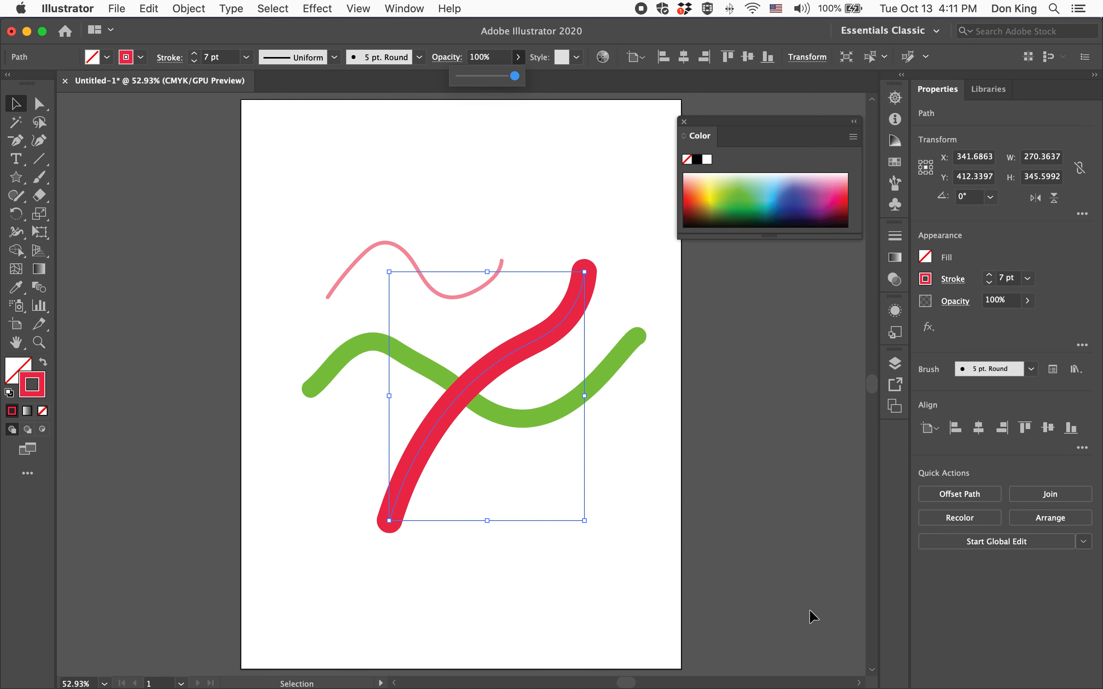
click(801, 565)
click(801, 563)
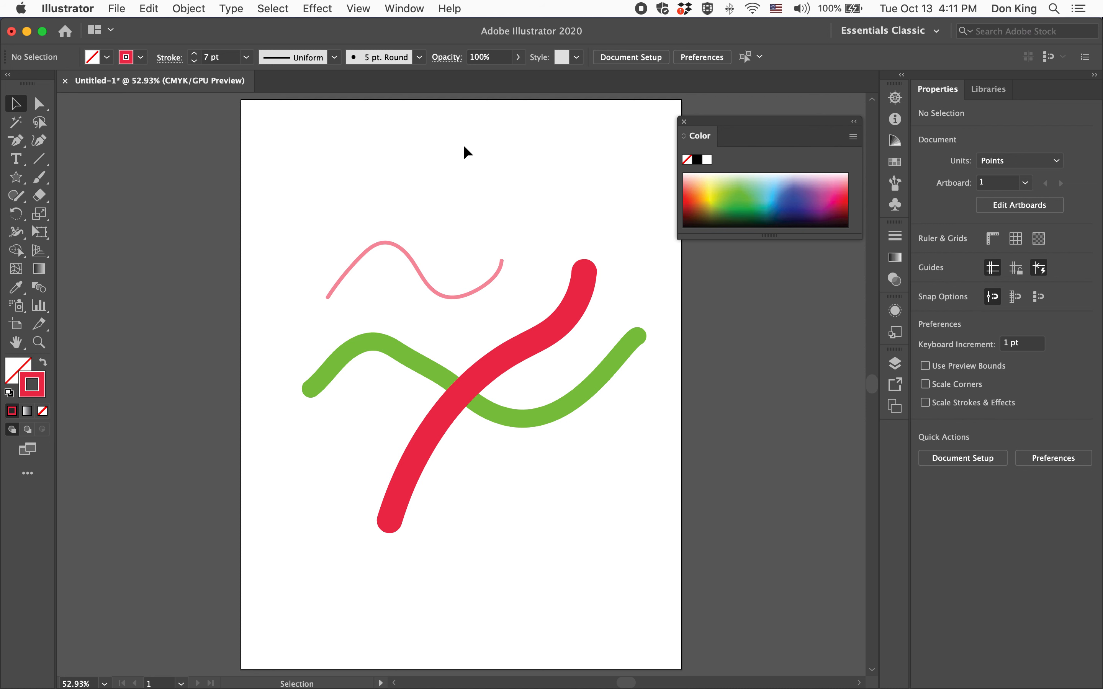
Choose the rough, charcoal-like art brush below Basic as the brush definition for new strokes
click(419, 57)
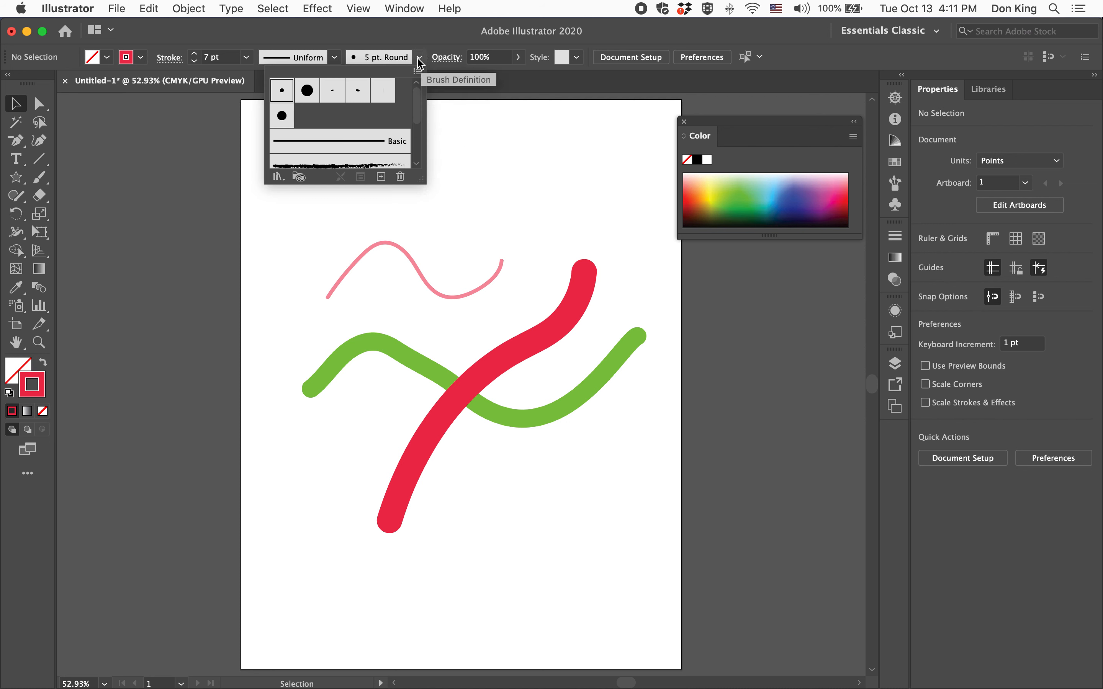
scroll(367, 123, down, 3)
scroll(367, 123, up, 3)
scroll(367, 123, down, 2)
scroll(367, 123, up, 2)
scroll(360, 94, down, 3)
scroll(360, 95, up, 1)
click(331, 130)
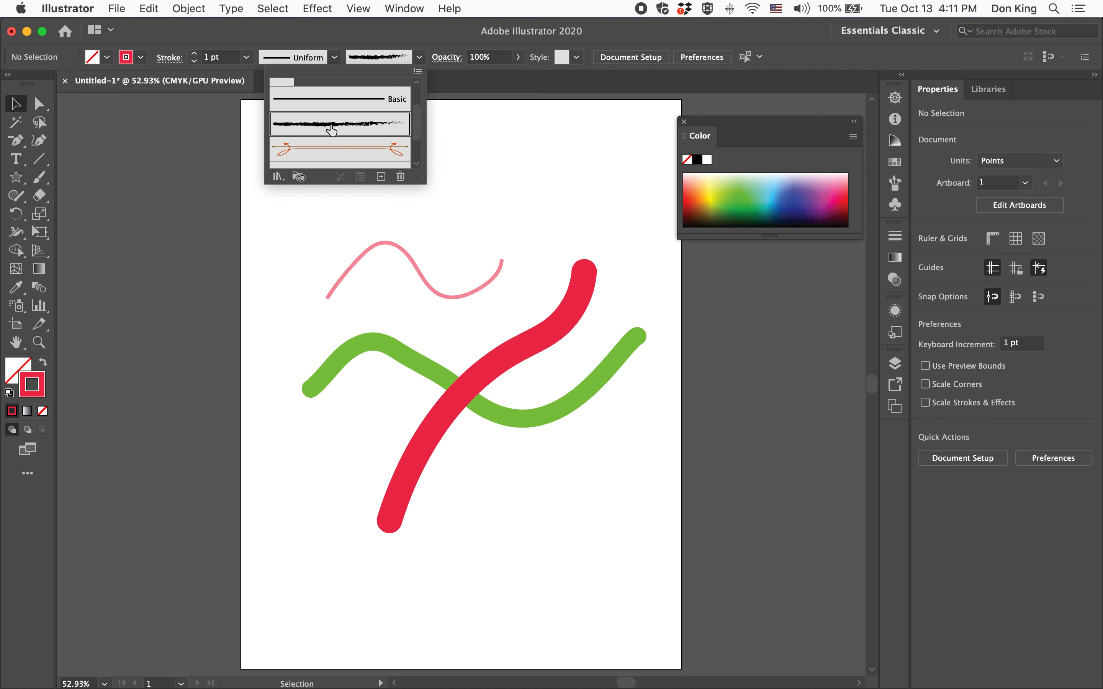
Paint two rough 1 pt red strokes, one running above the thin curve and one descending across the green and red strokes
click(37, 179)
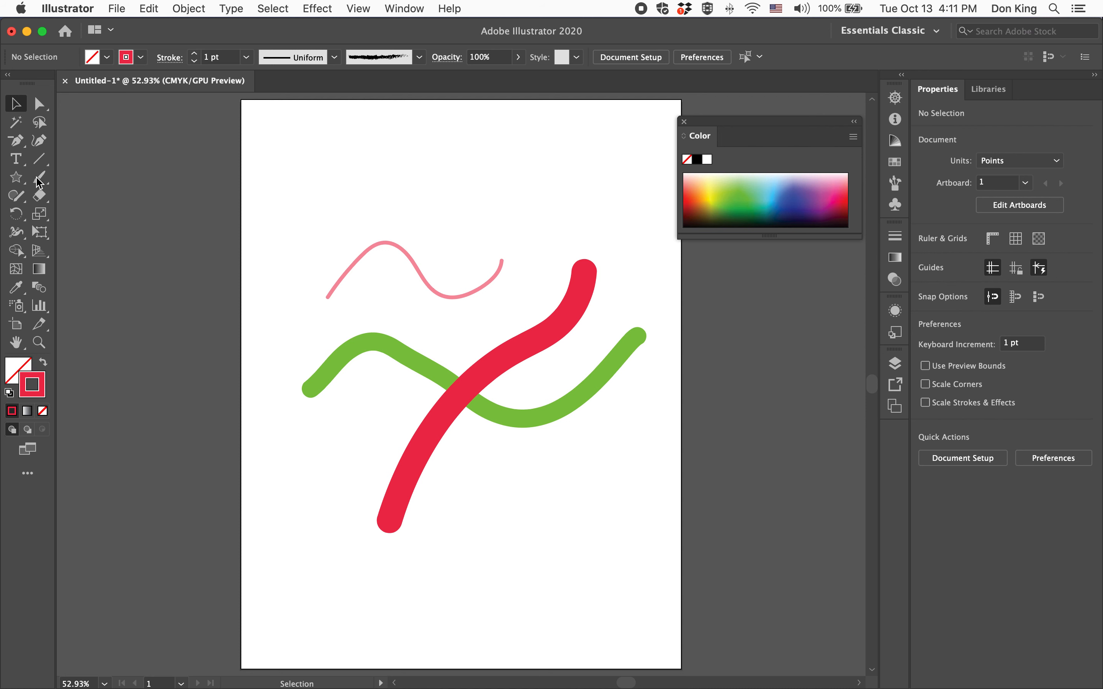
click(36, 179)
mouse_move(304, 275)
mouse_down()
mouse_move(415, 204)
mouse_move(563, 171)
mouse_up()
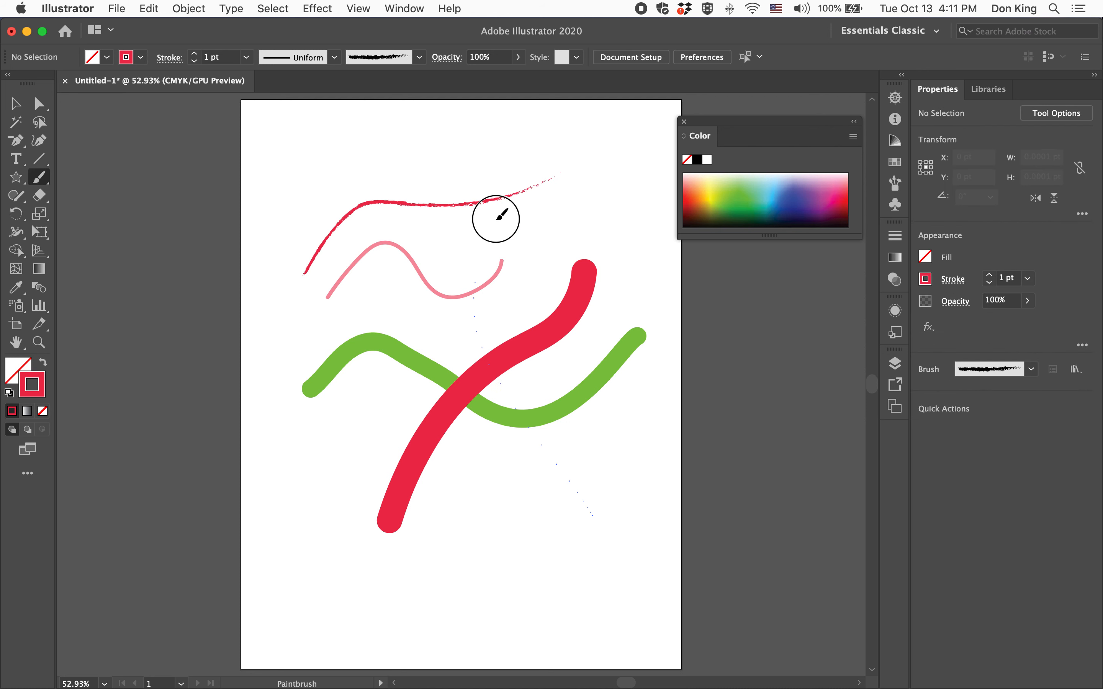
drag(486, 153, 590, 515)
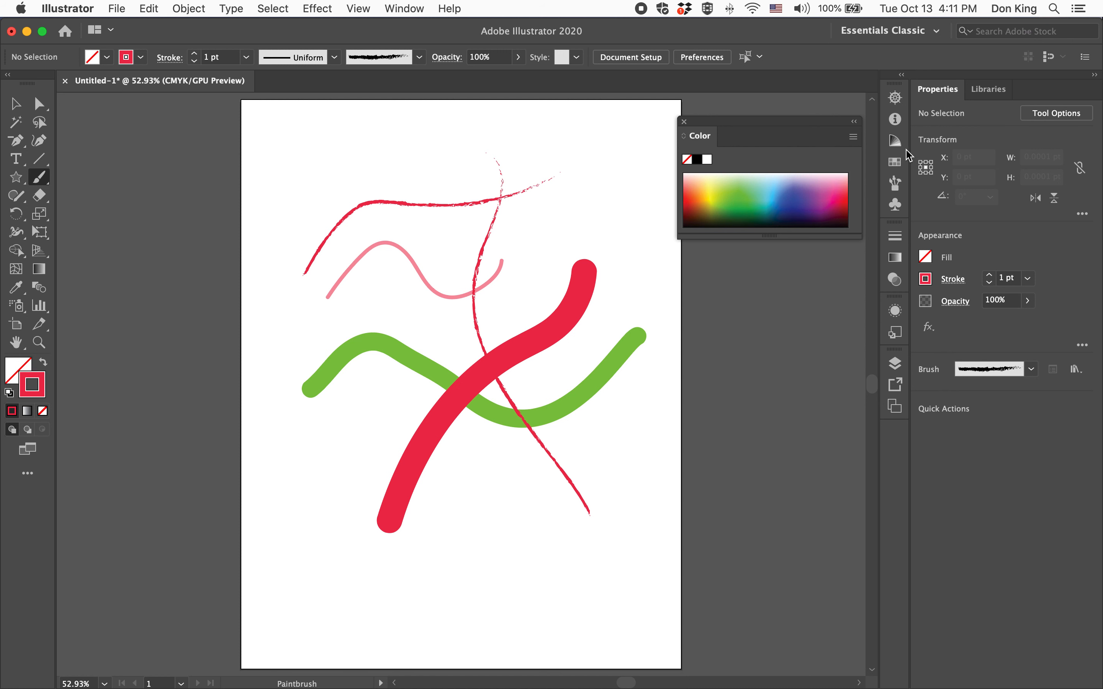
Examine the rough brush stroke's texture close up at 1200% and return to the full artboard
click(895, 98)
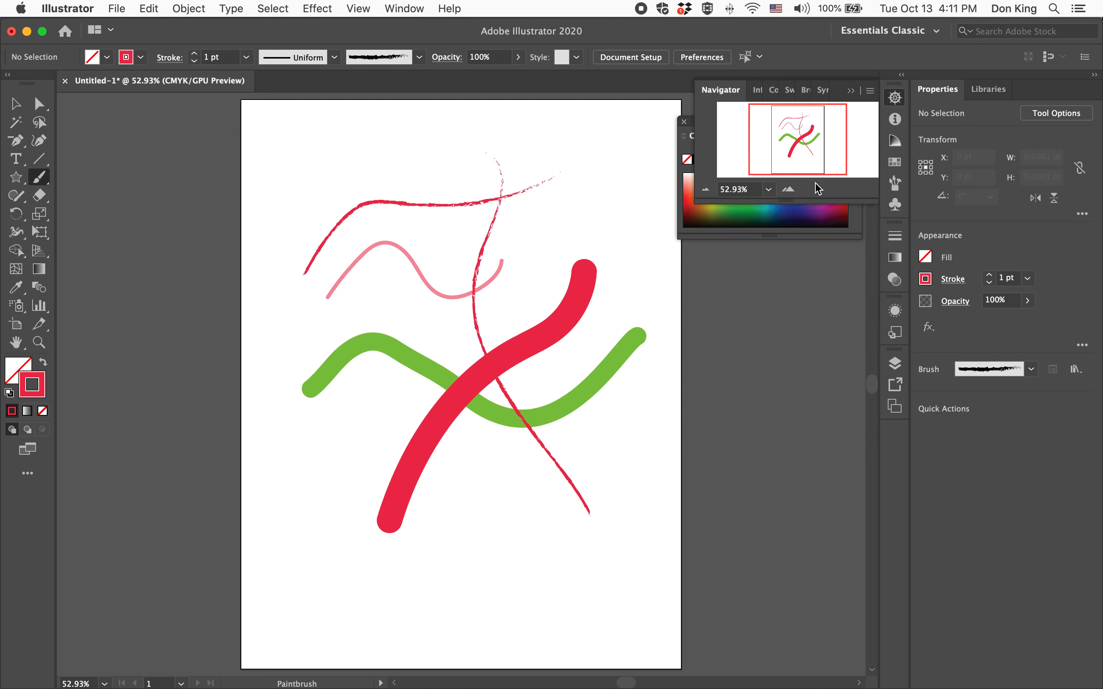
click(789, 189)
click(789, 189)
drag(796, 142, 802, 121)
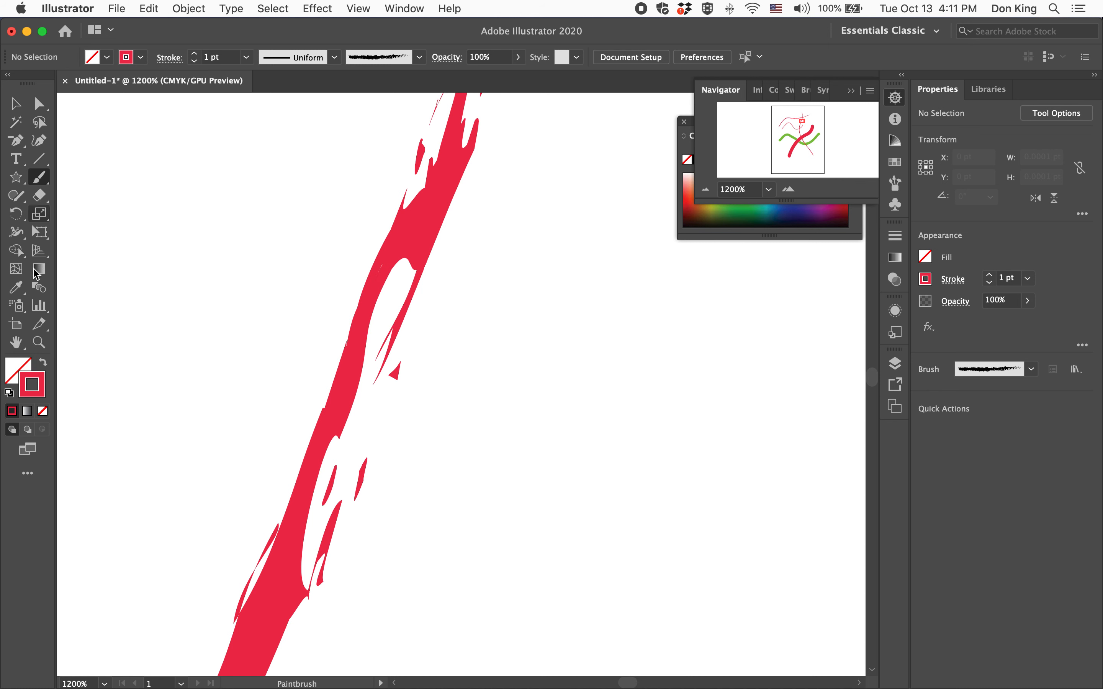
double_click(17, 345)
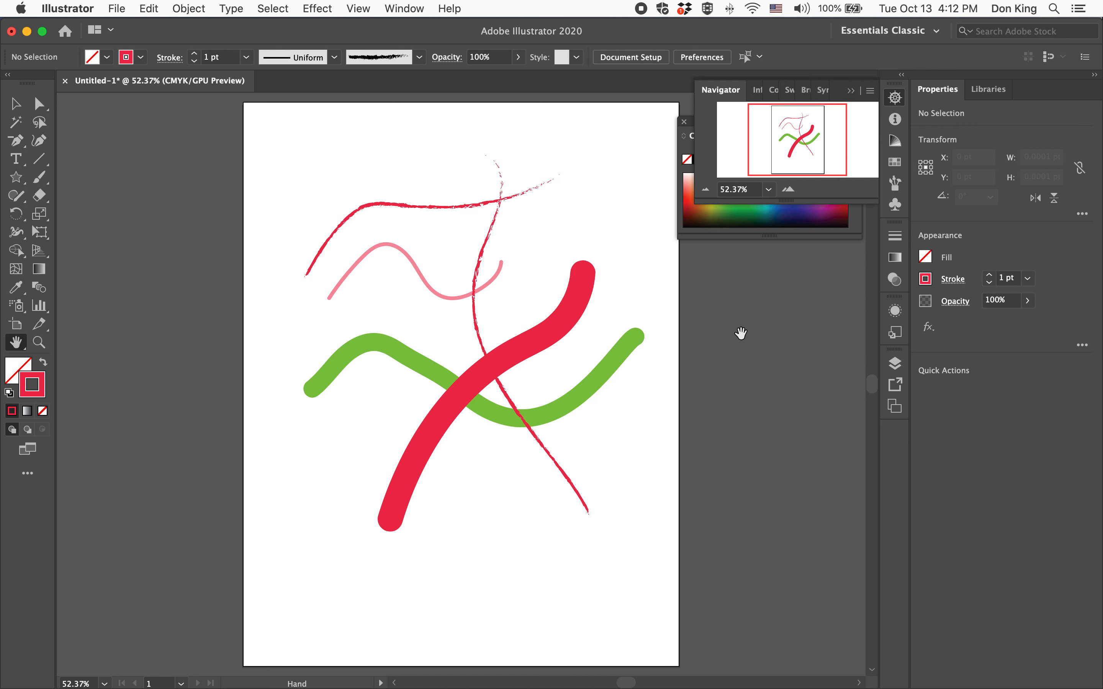
Enlarge the Brushes panel to show all its brushes and open the Artistic_ChalkCharcoalPencil brush library
click(895, 185)
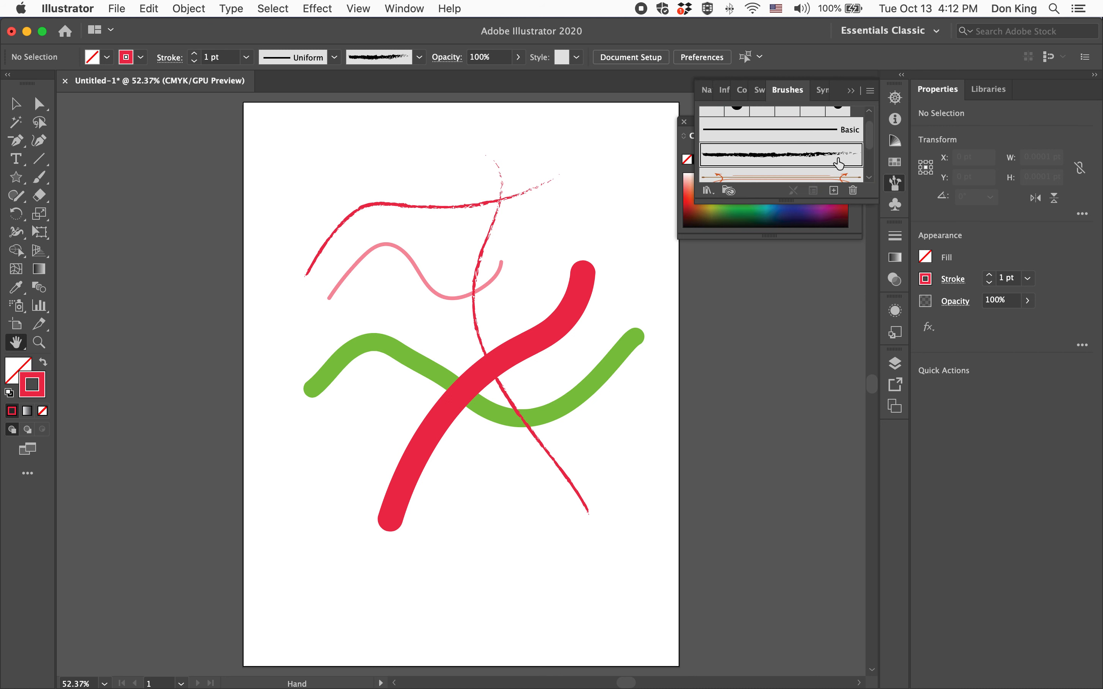
scroll(832, 157, down, 2)
drag(789, 201, 787, 373)
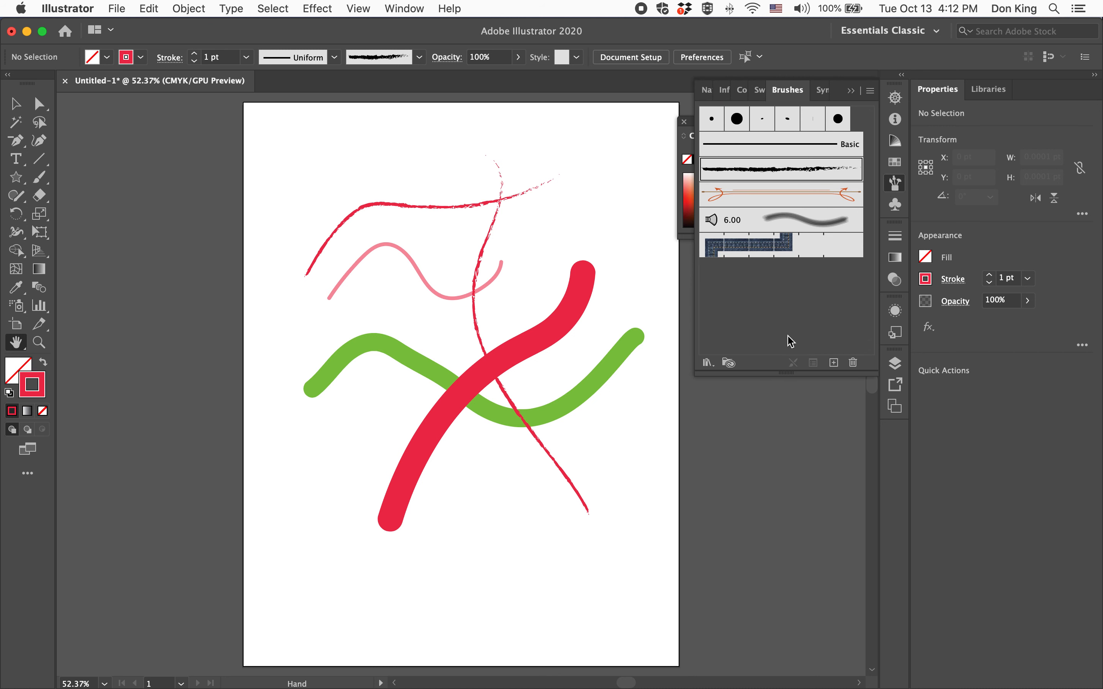
click(707, 363)
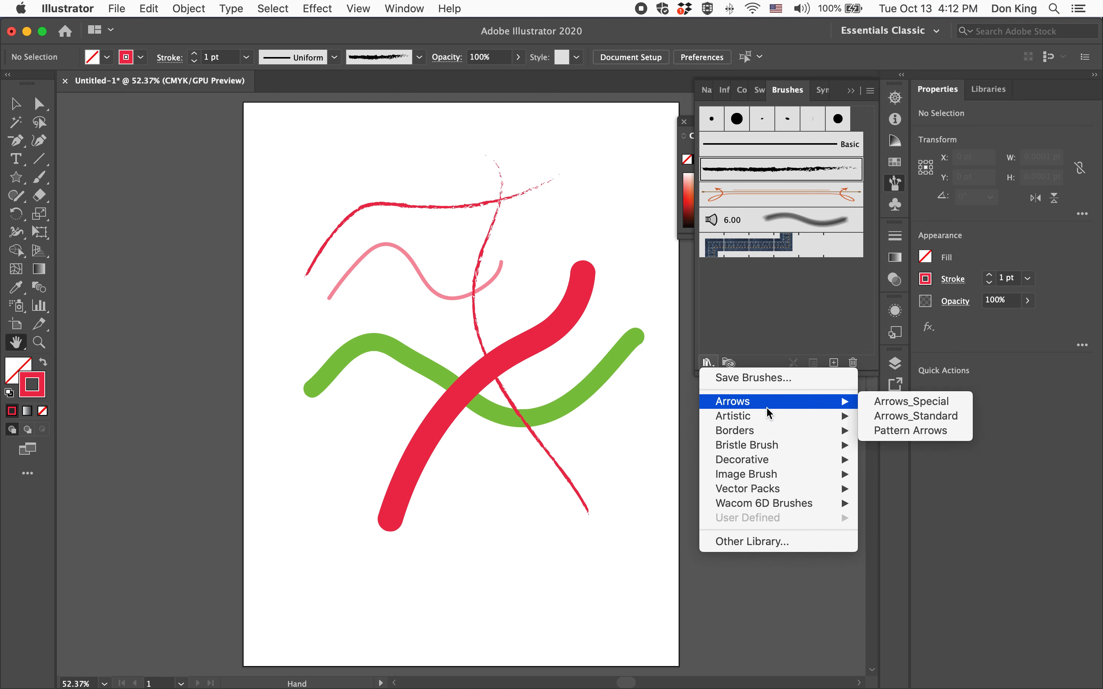
mouse_move(768, 419)
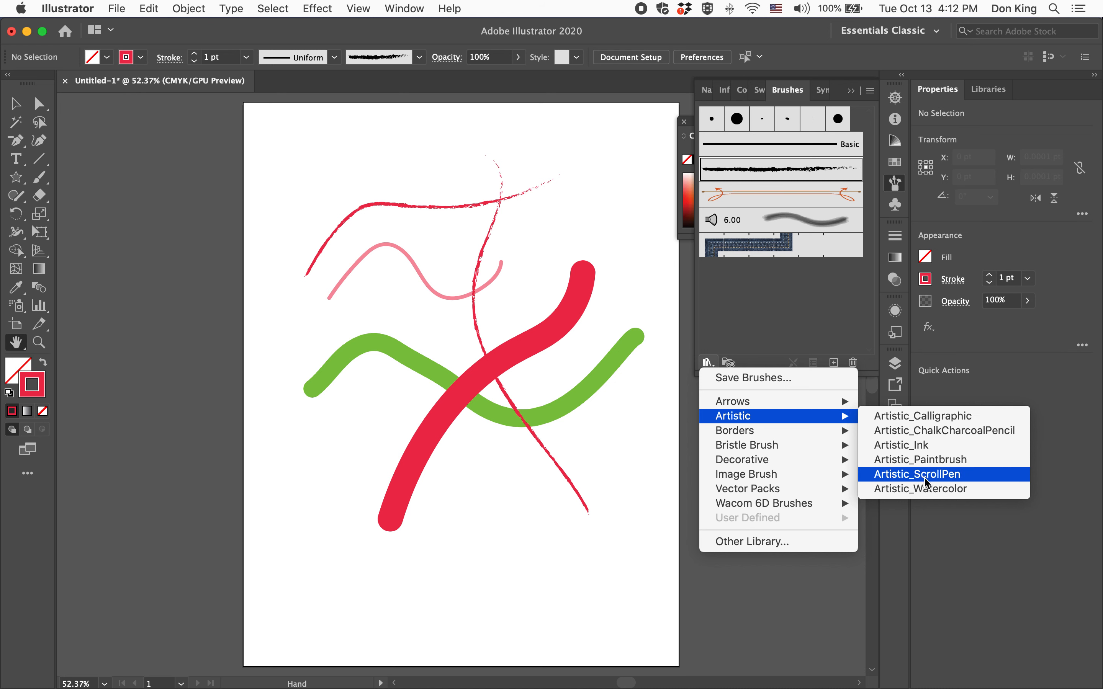
click(922, 431)
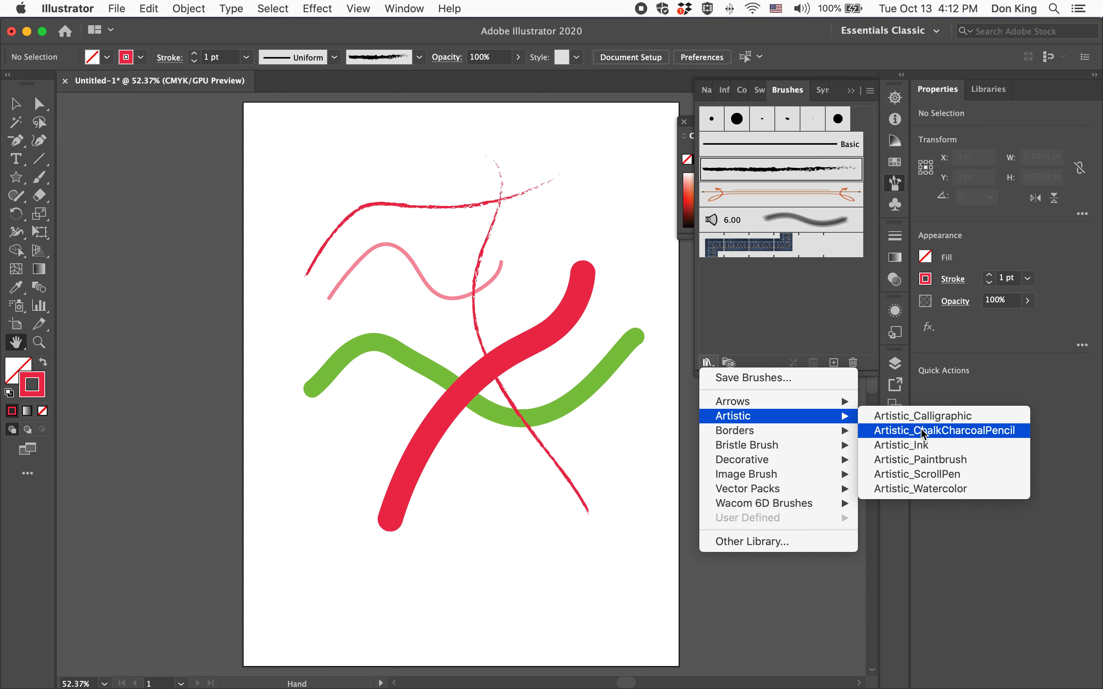
Enlarge the Artistic_ChalkCharcoalPencil library, place it beside the artboard and look through its brushes
drag(552, 429, 537, 653)
drag(524, 319, 157, 130)
scroll(216, 263, down, 5)
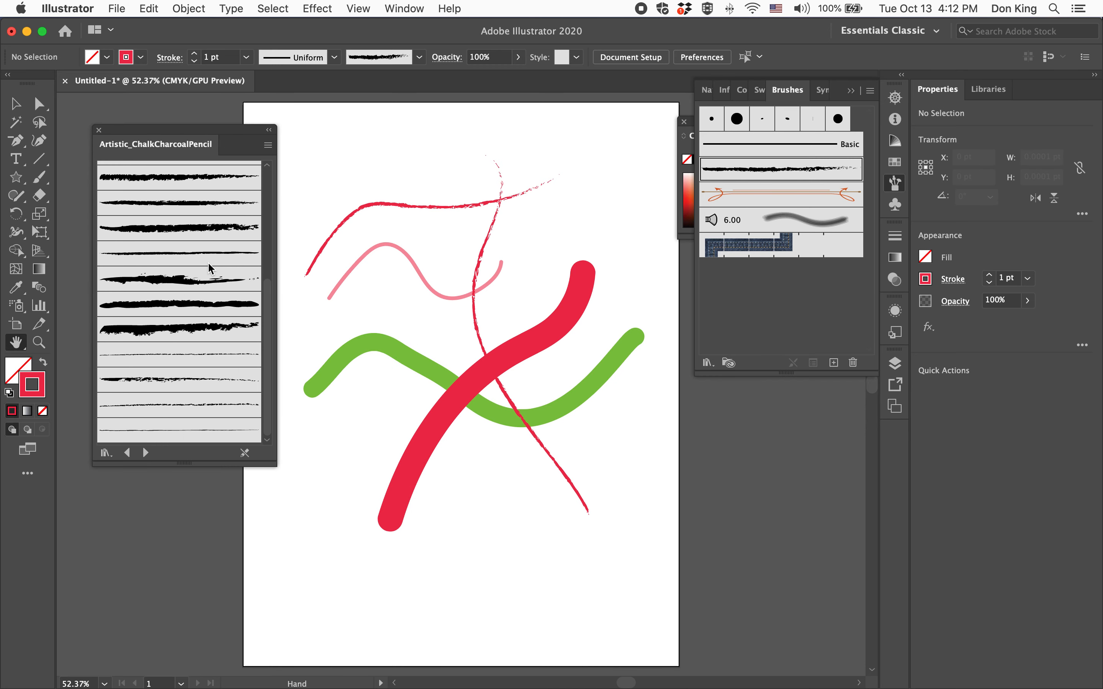
scroll(209, 268, up, 5)
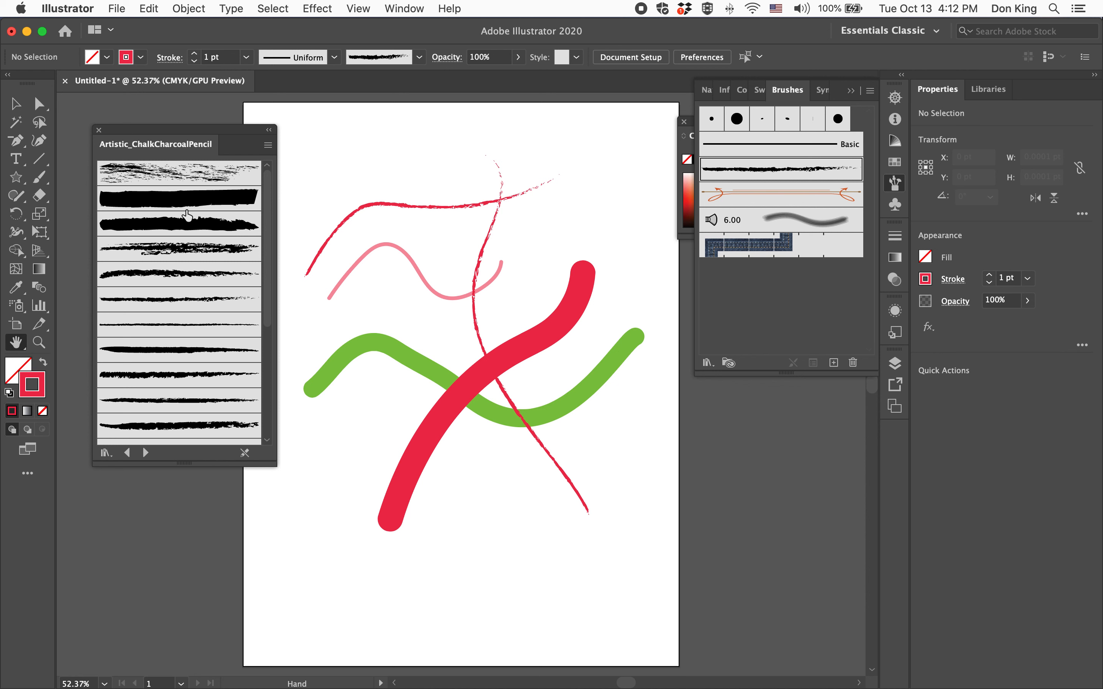
Add five chalk and charcoal brushes from the library to the document's brushes, starting with the scratchy first one, and close the library
click(160, 173)
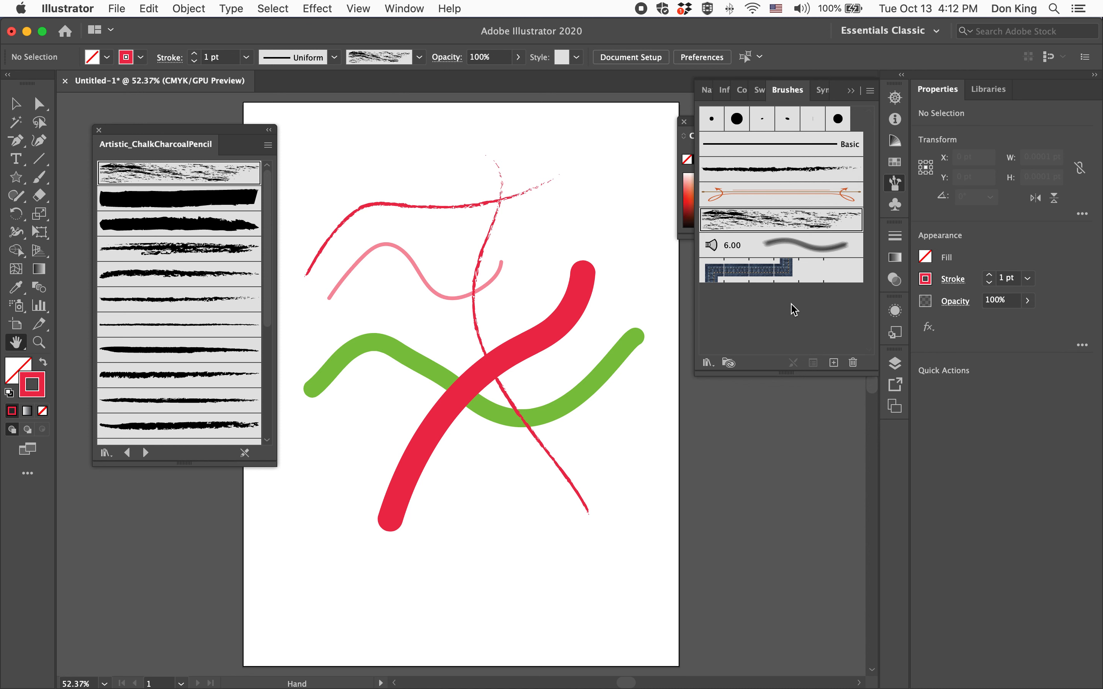
click(190, 351)
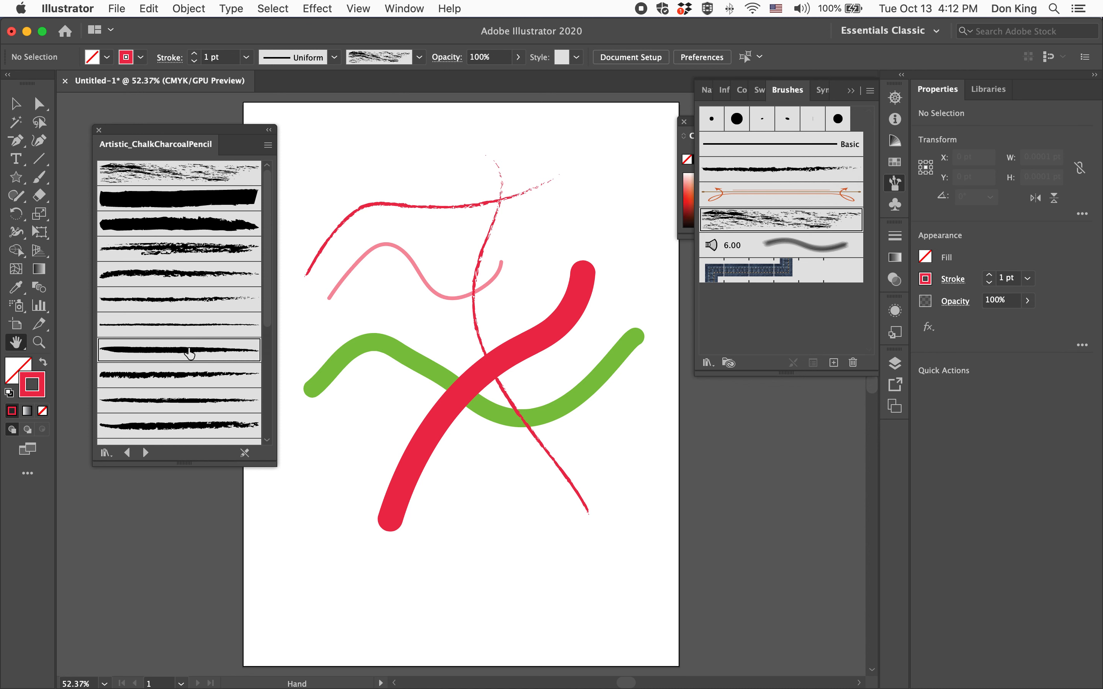
click(178, 279)
click(177, 419)
scroll(179, 426, down, 5)
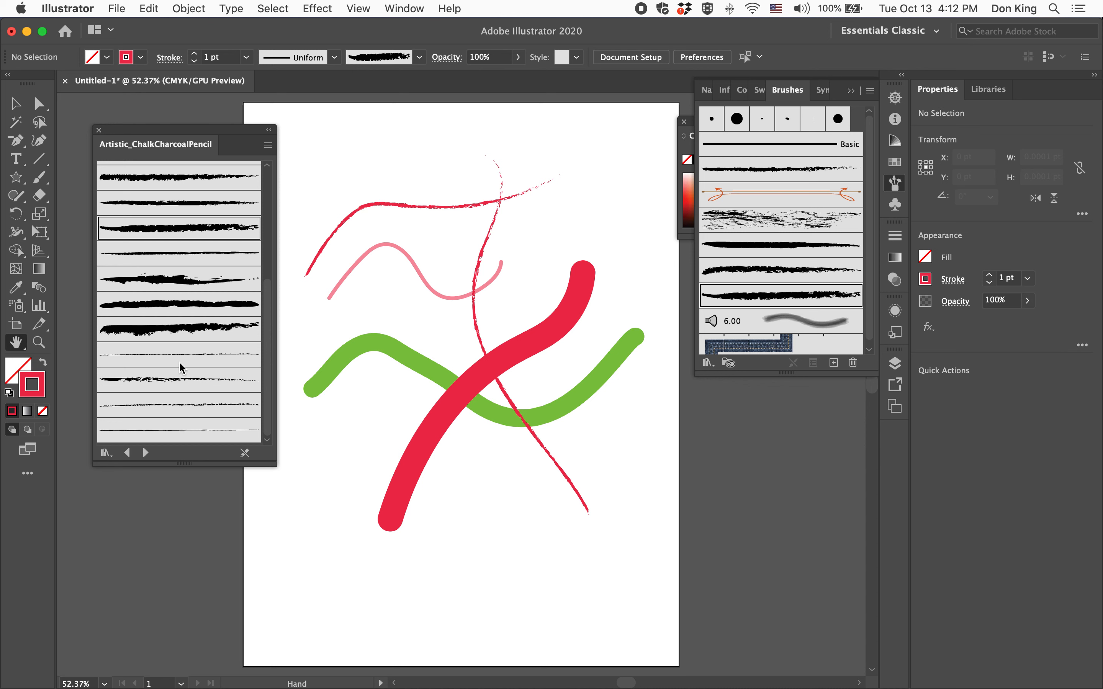
click(179, 330)
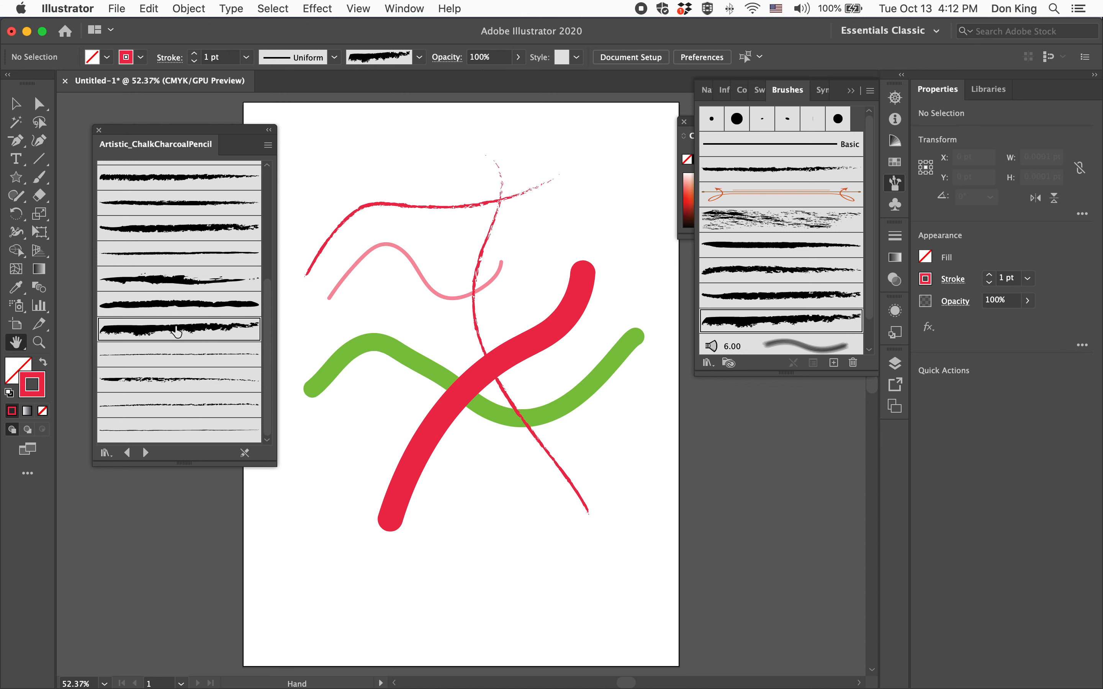
click(99, 129)
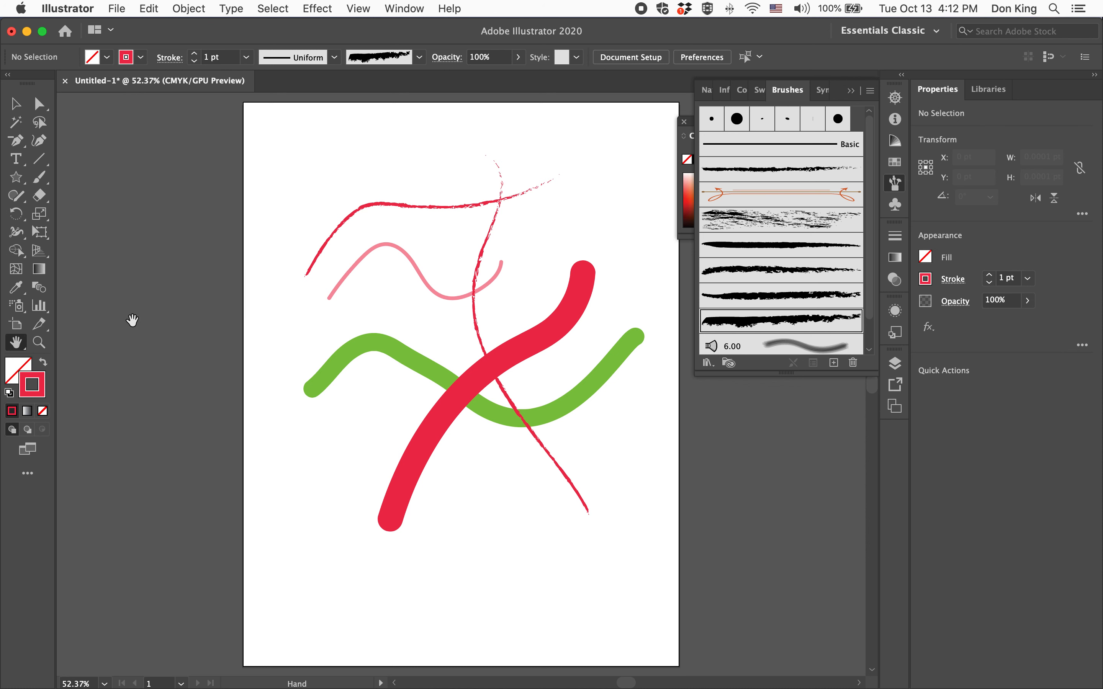
Paint two red 1 pt strokes crossing the artwork, one with the Charcoal brush and one with the rough brush listed below it
click(39, 182)
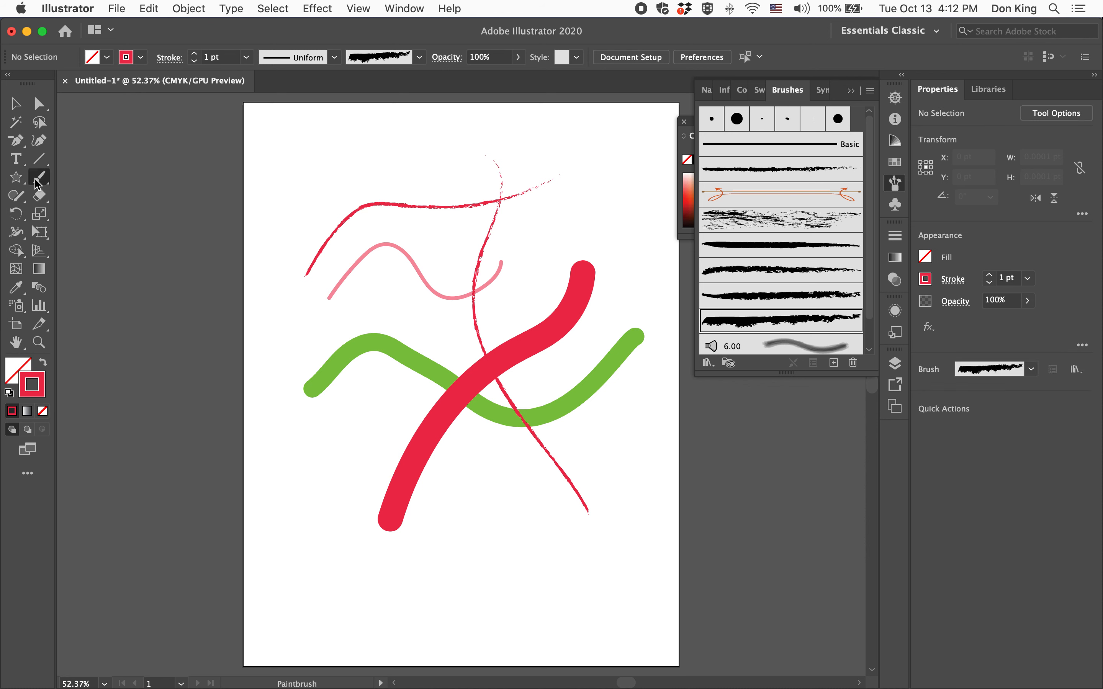
click(748, 273)
drag(503, 533, 553, 181)
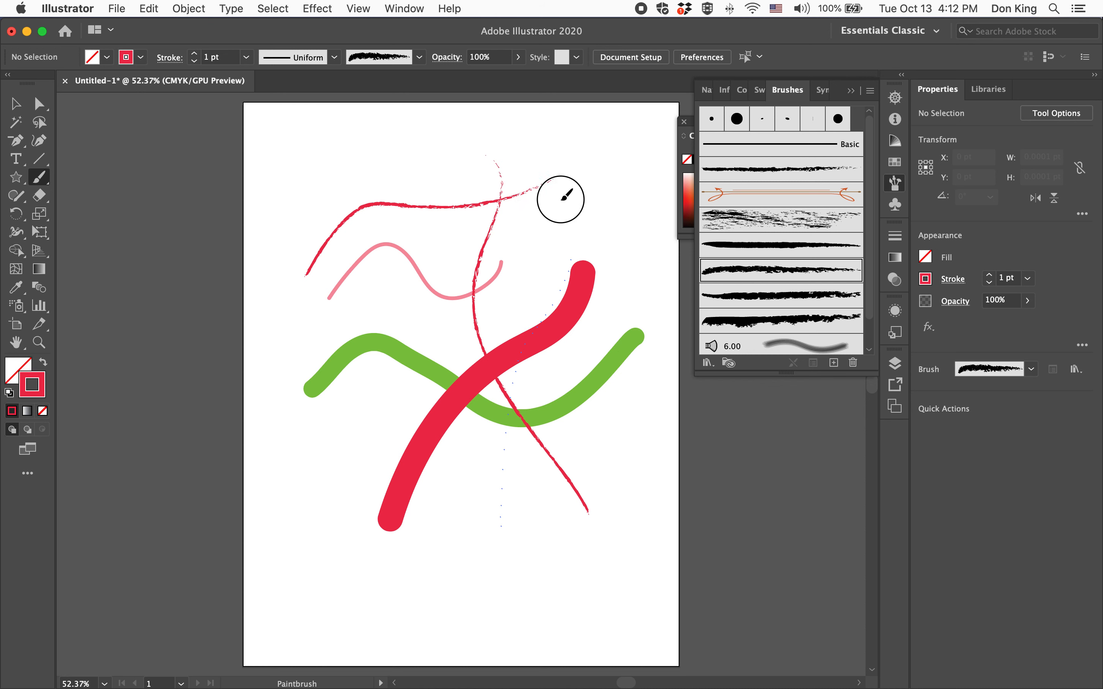
click(798, 295)
mouse_move(631, 449)
mouse_down()
mouse_move(595, 440)
mouse_move(354, 212)
mouse_up()
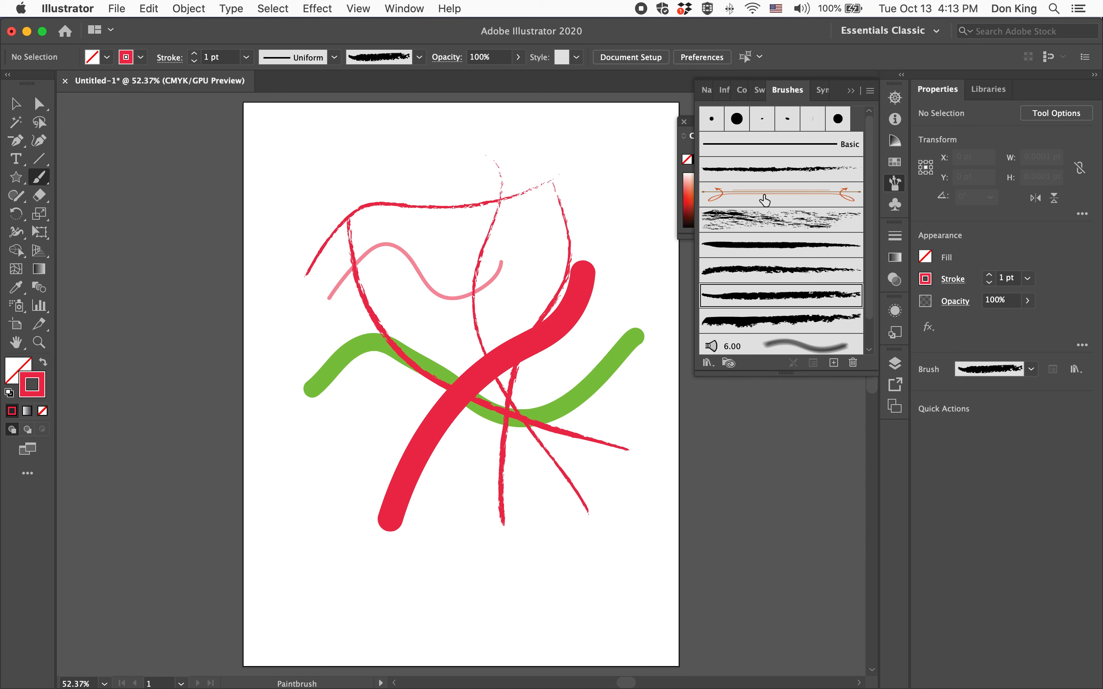
Paint two more 1 pt strokes with the charcoal brush directly below Basic and one long diagonal stroke with the scratchy brush
click(764, 169)
drag(336, 407, 660, 365)
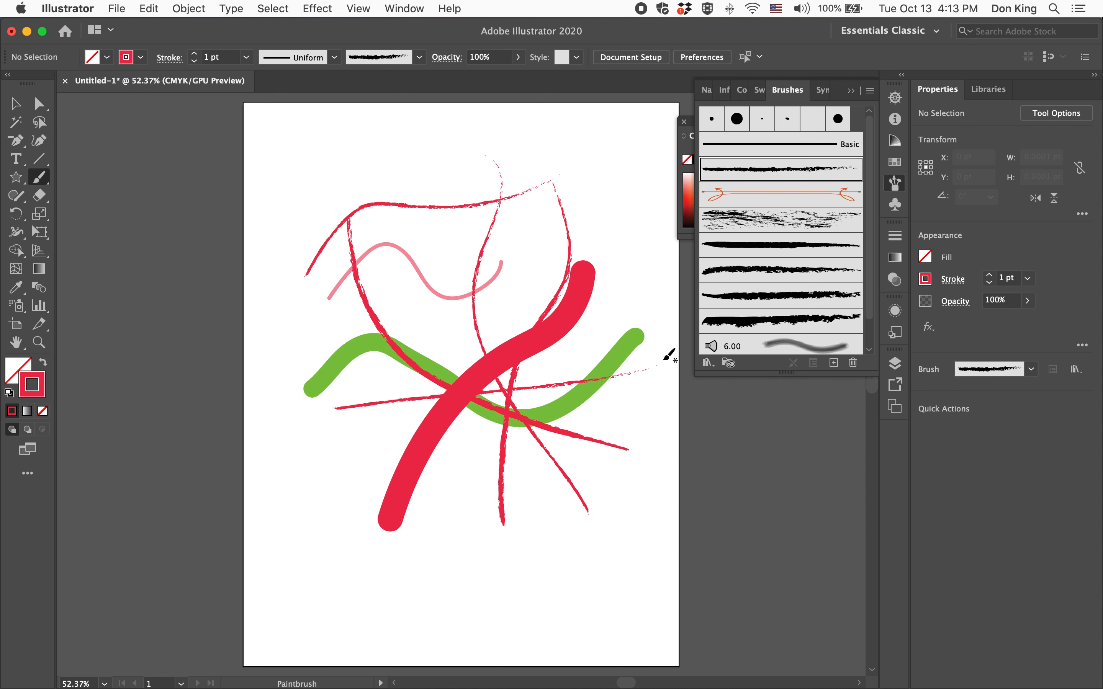
mouse_move(489, 556)
mouse_down()
mouse_move(455, 267)
mouse_move(467, 247)
mouse_up()
click(802, 221)
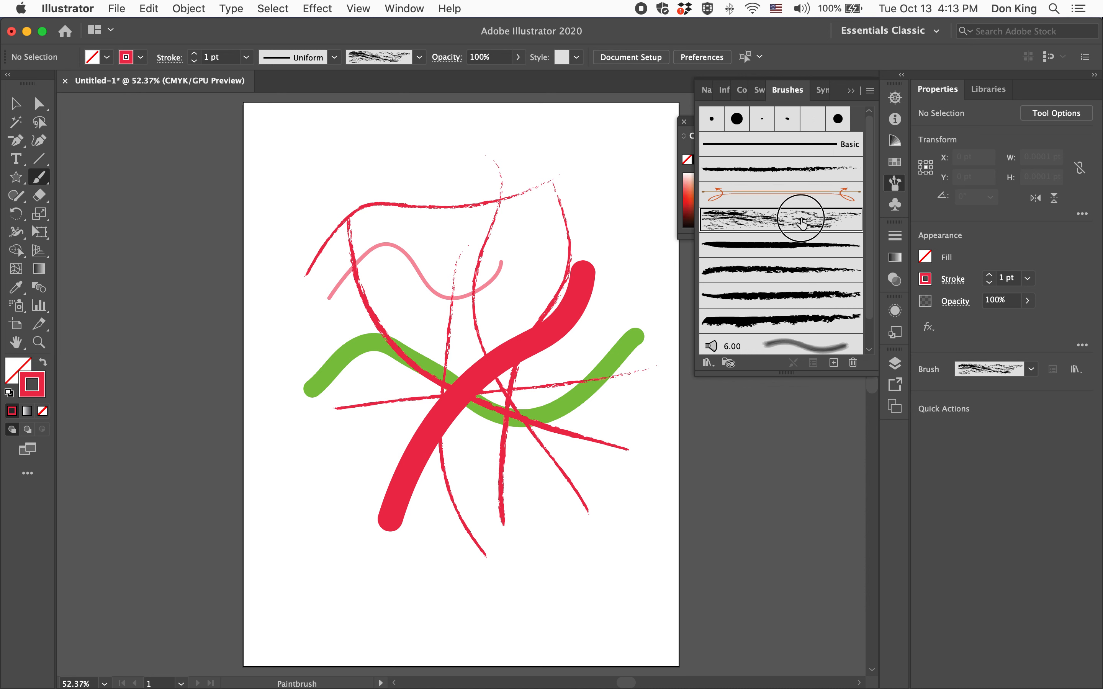
drag(477, 137, 647, 426)
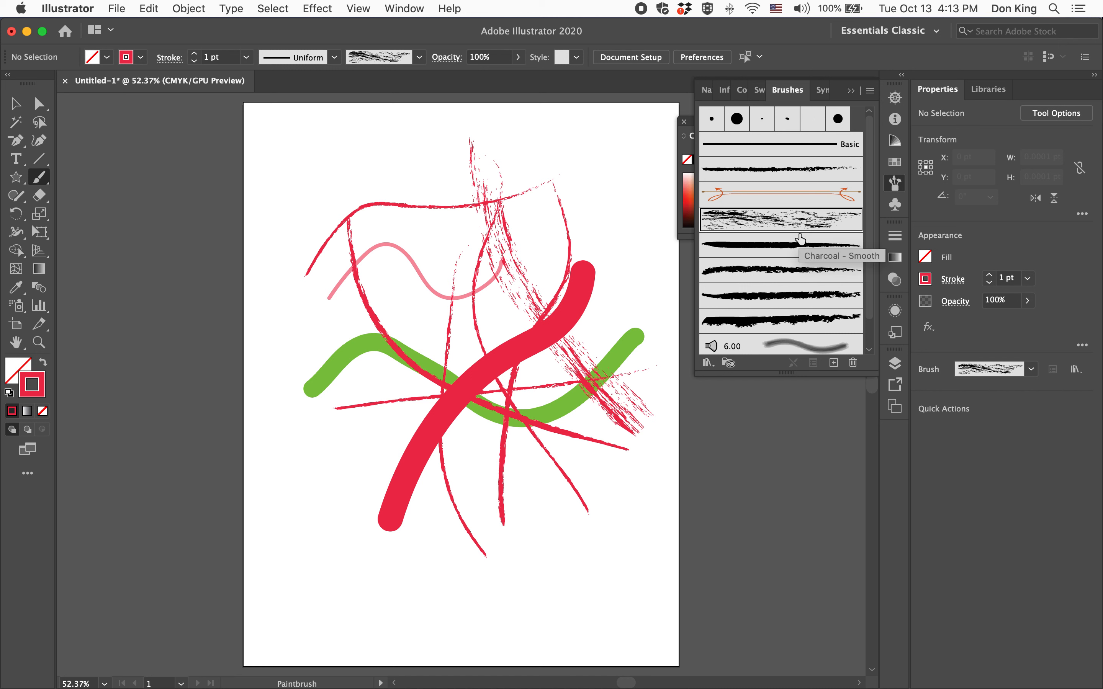
Set the stroke weight to 7 pt and paint a scratchy-brush stroke at the artboard's upper left and a solid tapered stroke across the center
click(194, 53)
click(194, 53)
click(194, 53)
click(193, 53)
click(194, 54)
click(194, 54)
drag(267, 151, 439, 299)
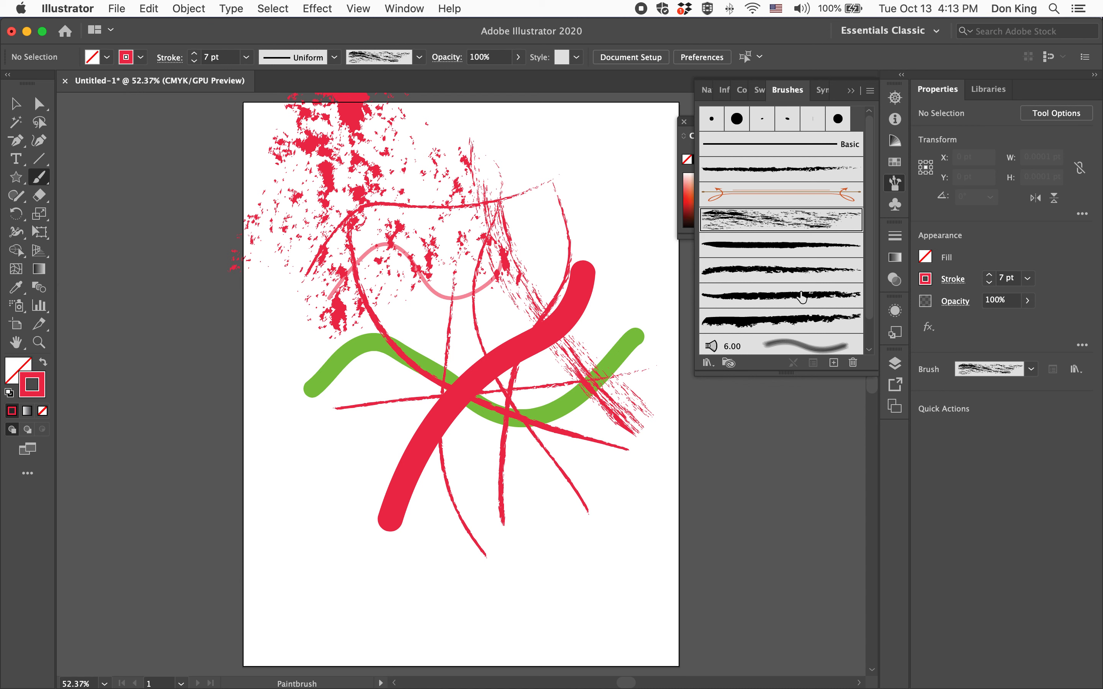
click(807, 246)
drag(360, 339, 601, 529)
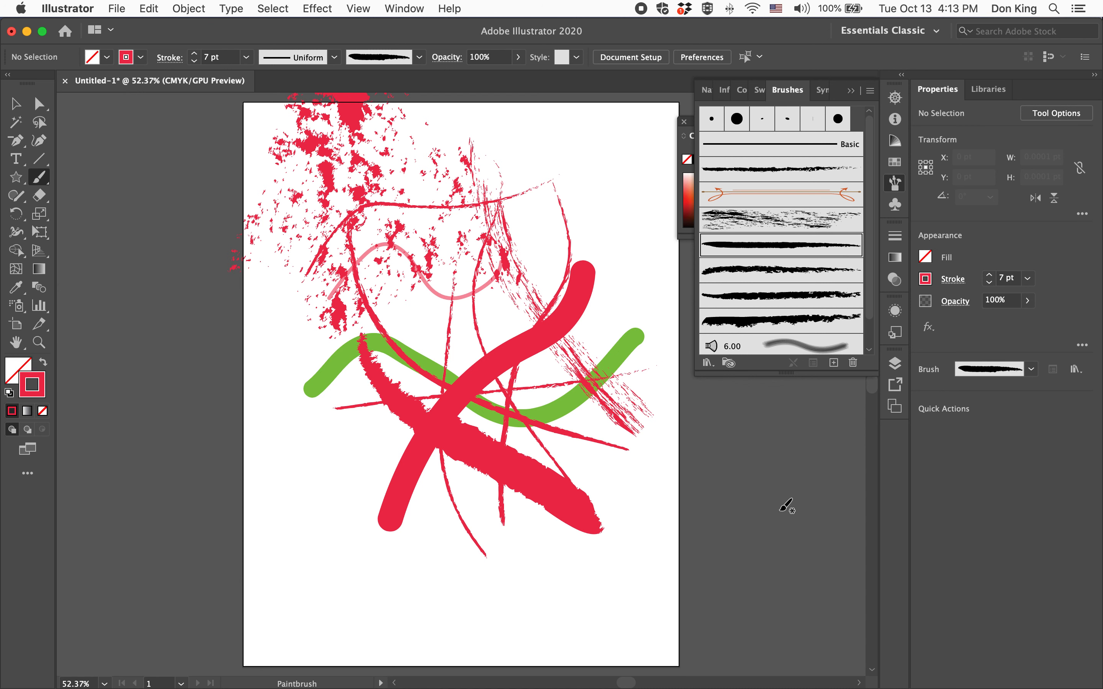
Select the solid tapered charcoal stroke and change its weight to 2 pt and finally to 12 pt
click(15, 103)
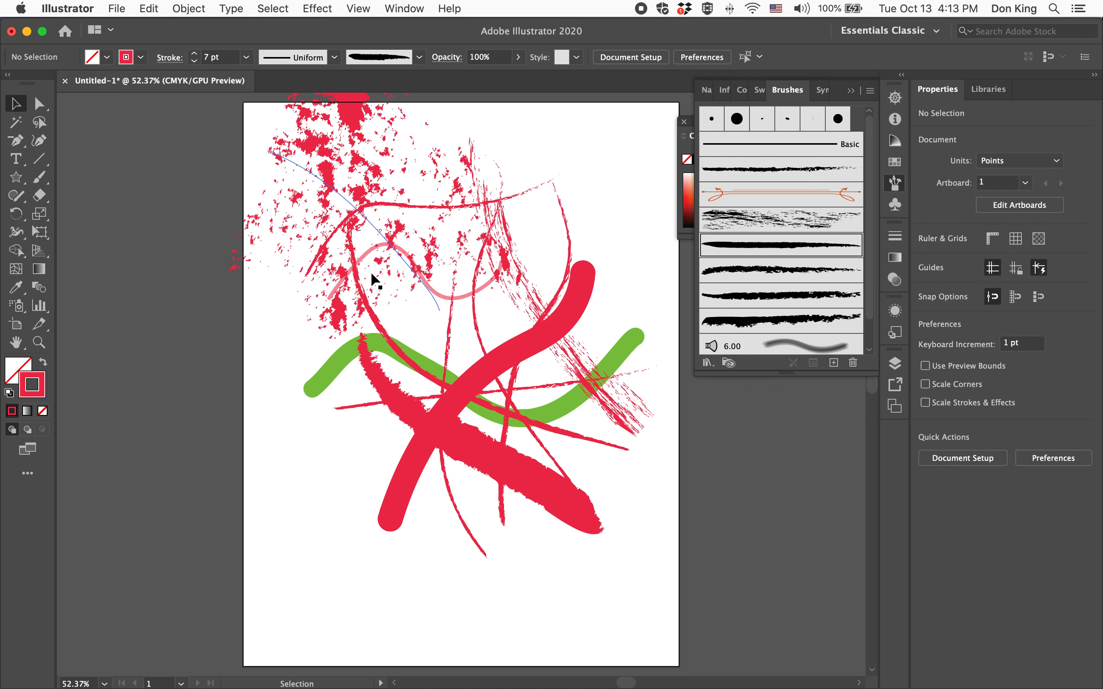
click(468, 447)
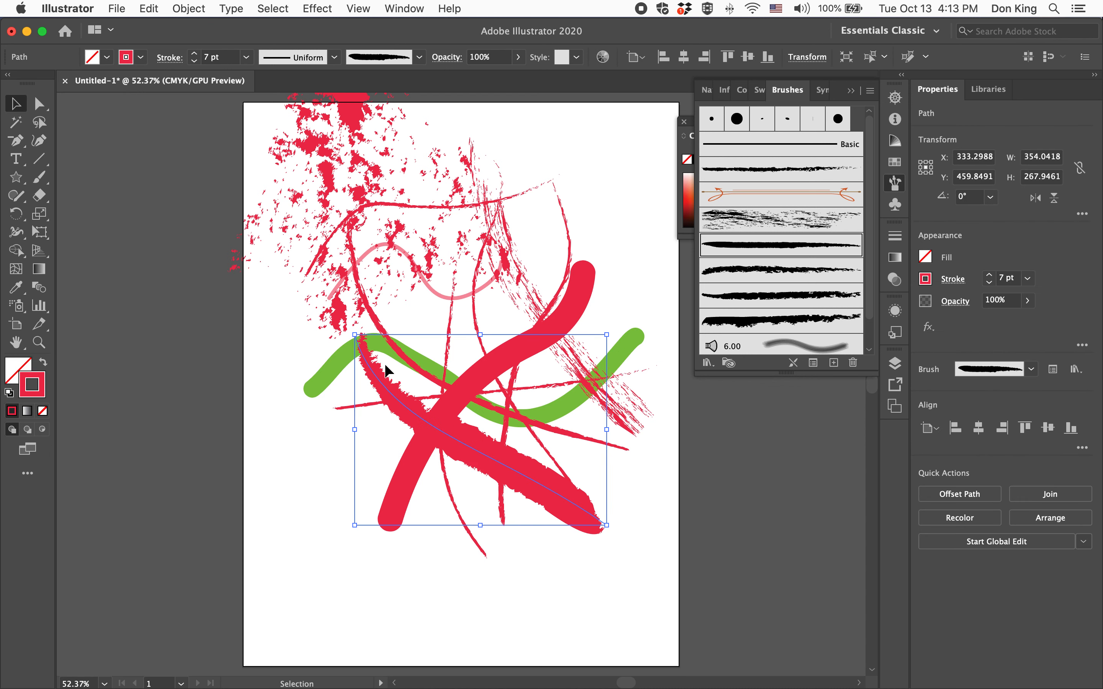
click(194, 61)
click(194, 61)
click(195, 62)
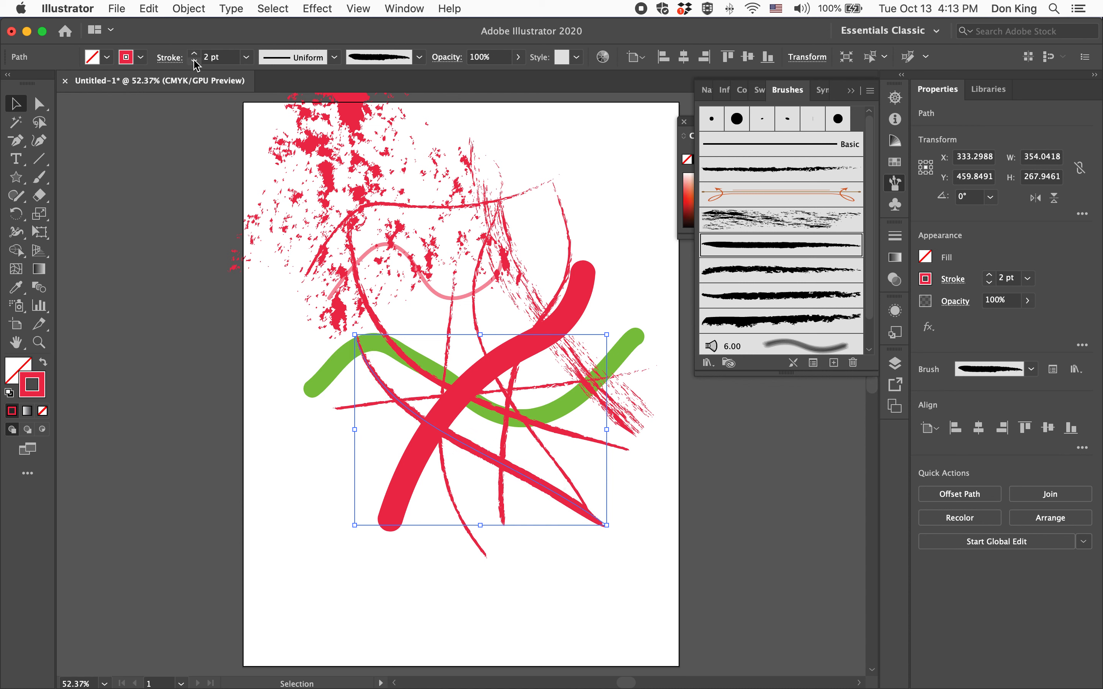
click(195, 57)
click(194, 53)
click(194, 53)
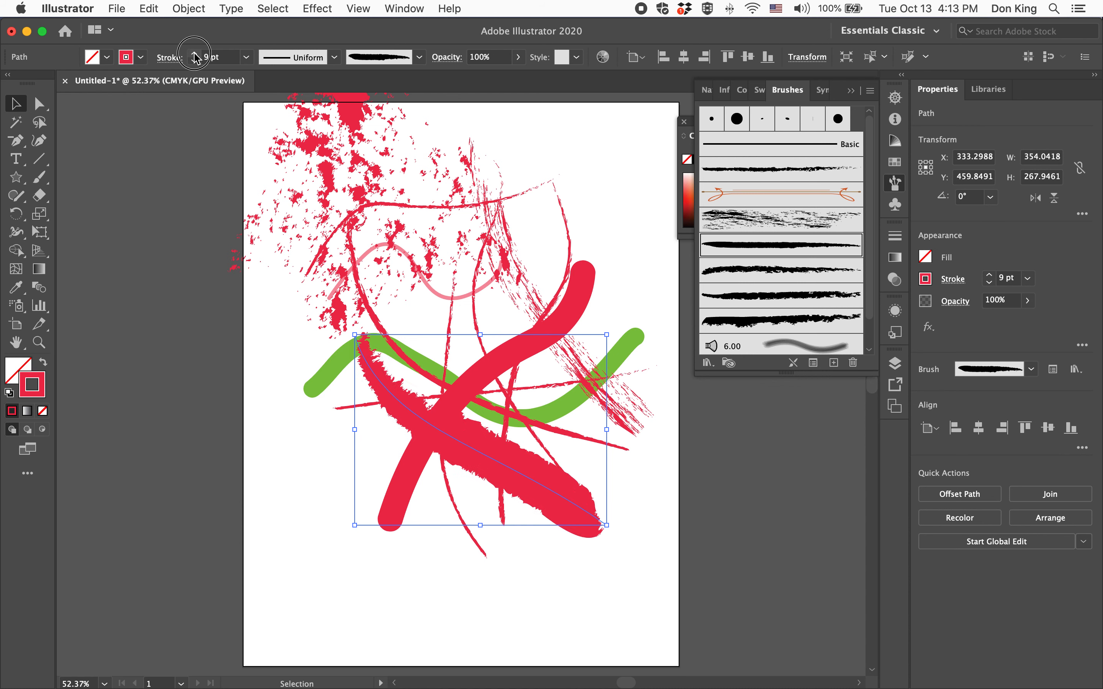
click(195, 53)
Lower the tapered charcoal stroke's opacity to 42% and deselect it
click(518, 57)
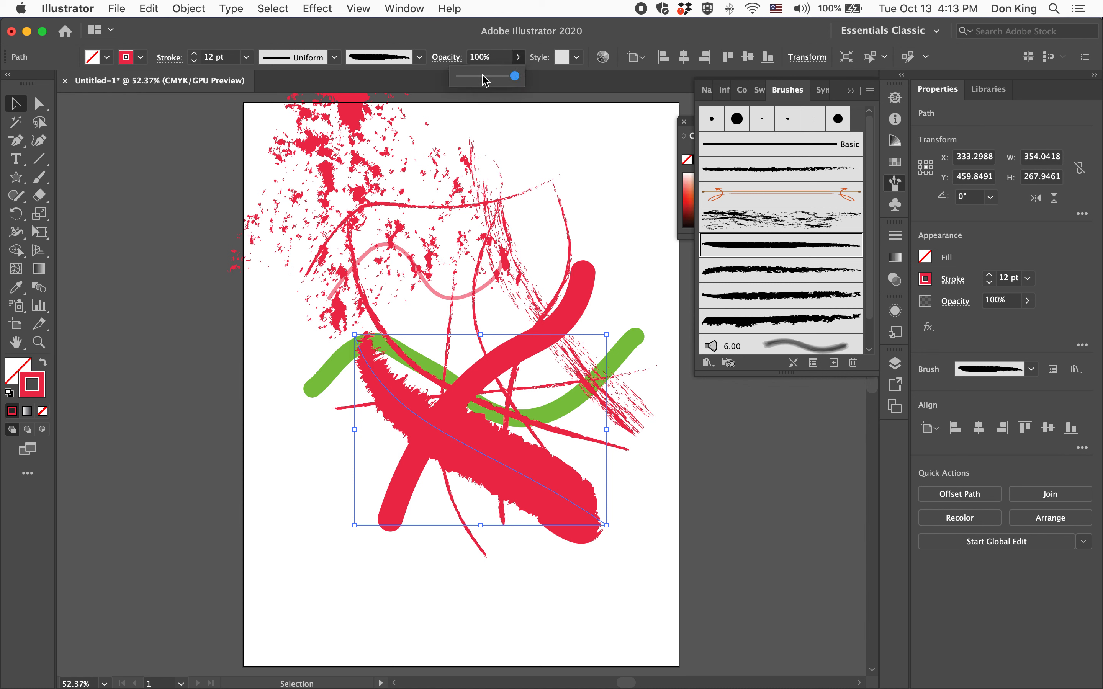
drag(517, 76, 485, 77)
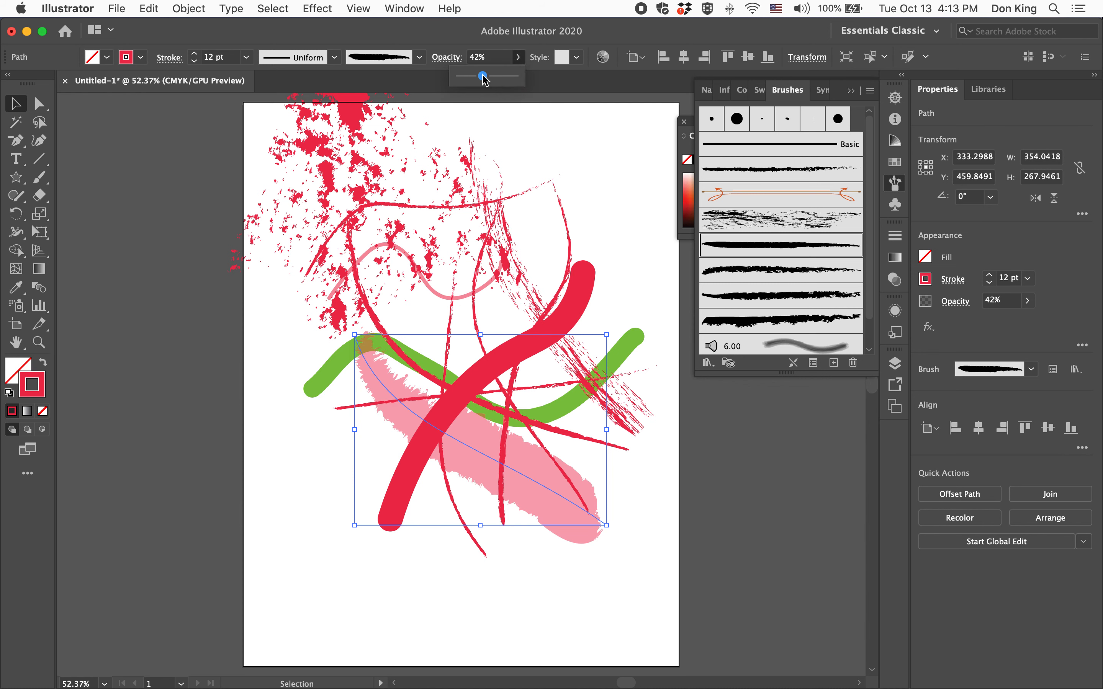
click(754, 472)
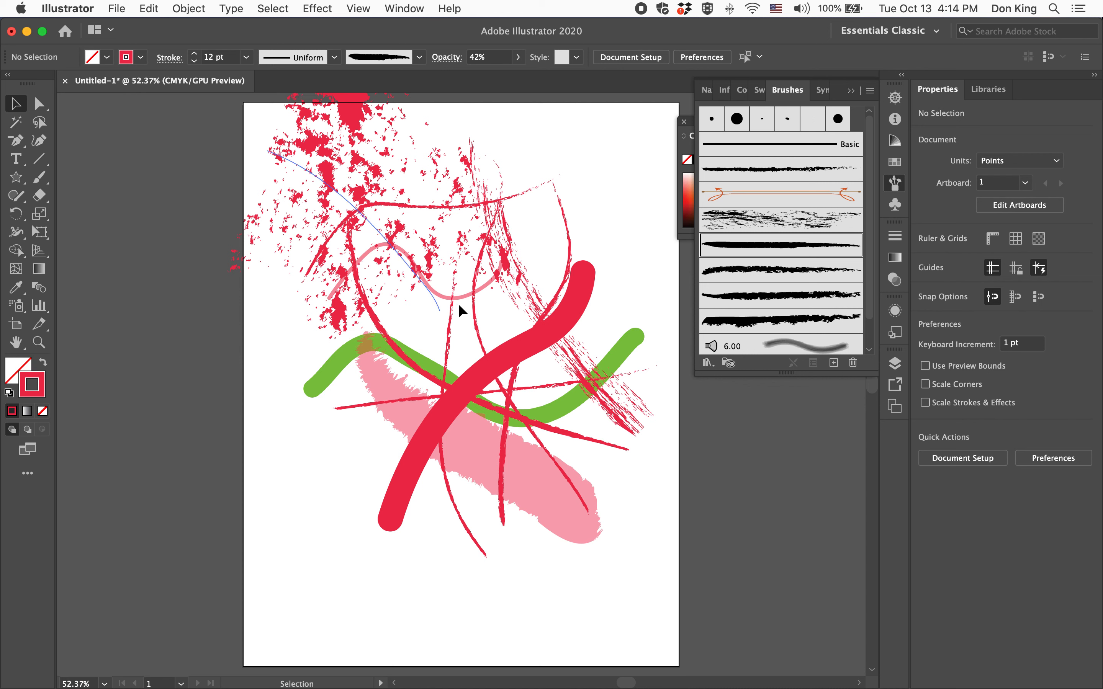
Select the thick red 5 pt. Round stroke and cut it in two places with the Eraser tool
click(498, 371)
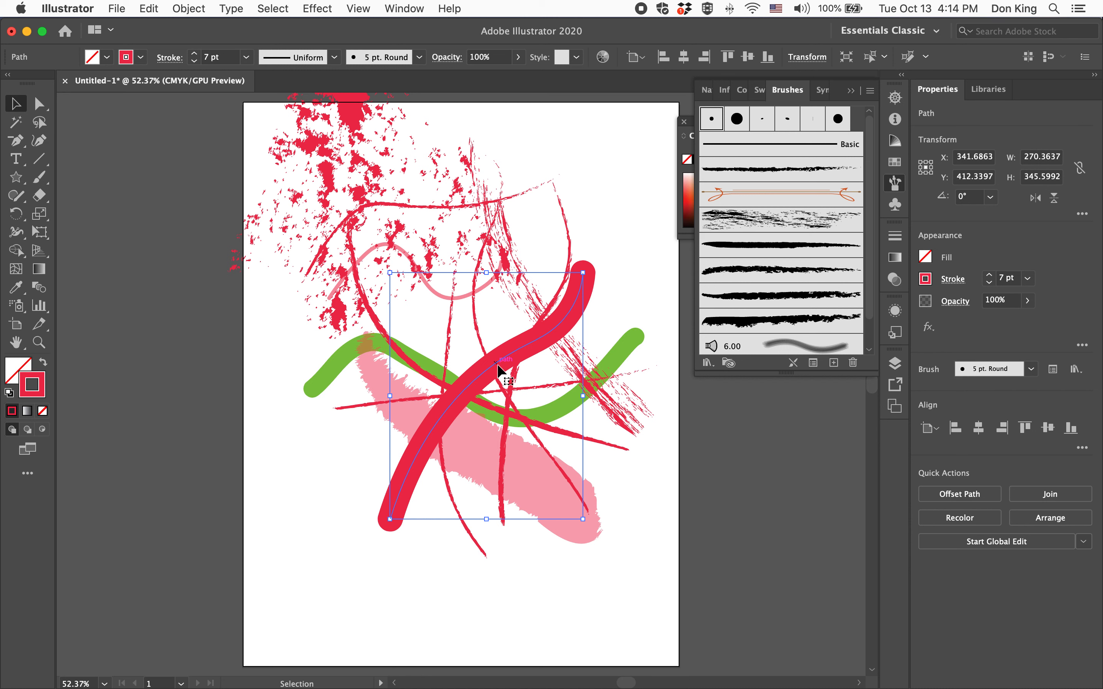
click(40, 196)
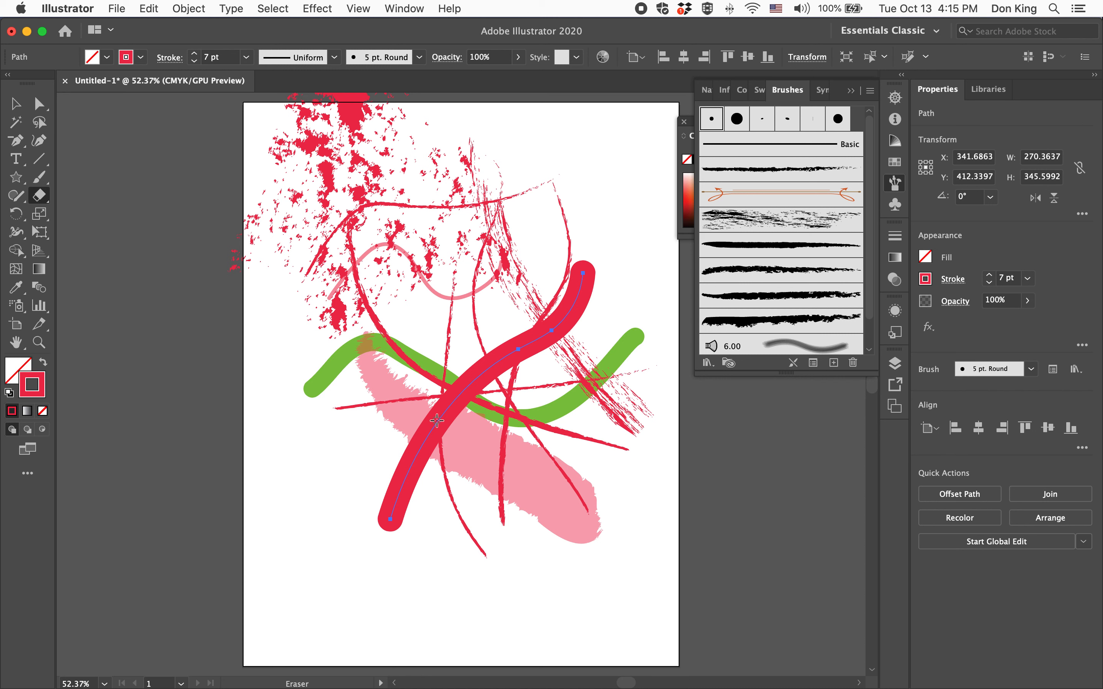
click(15, 105)
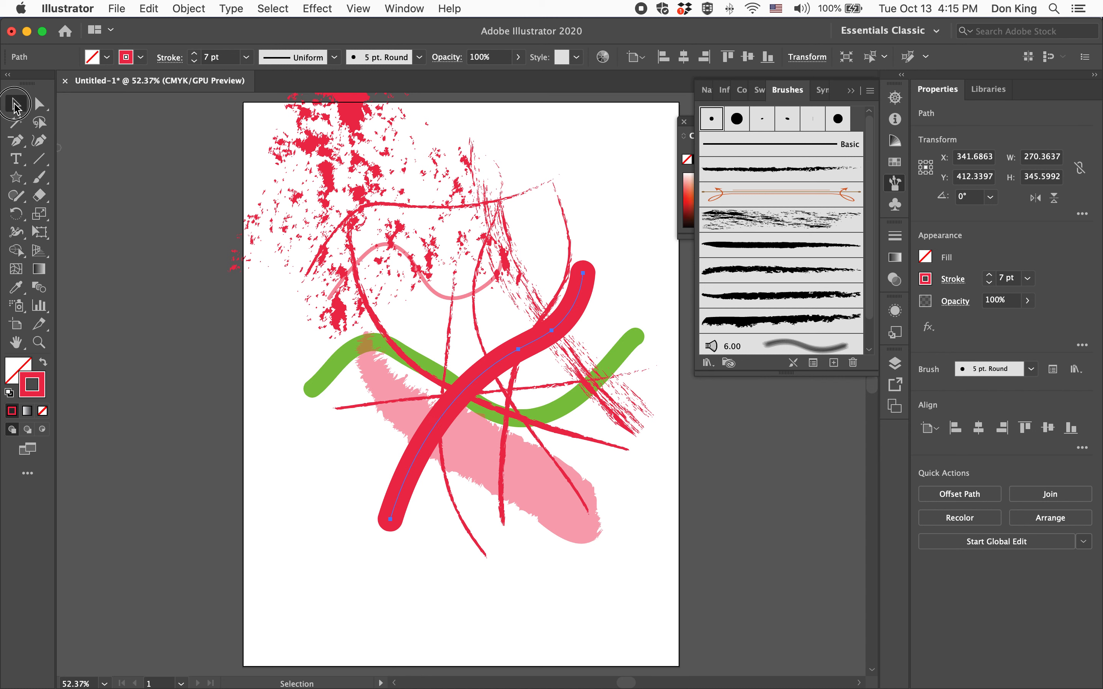
click(528, 347)
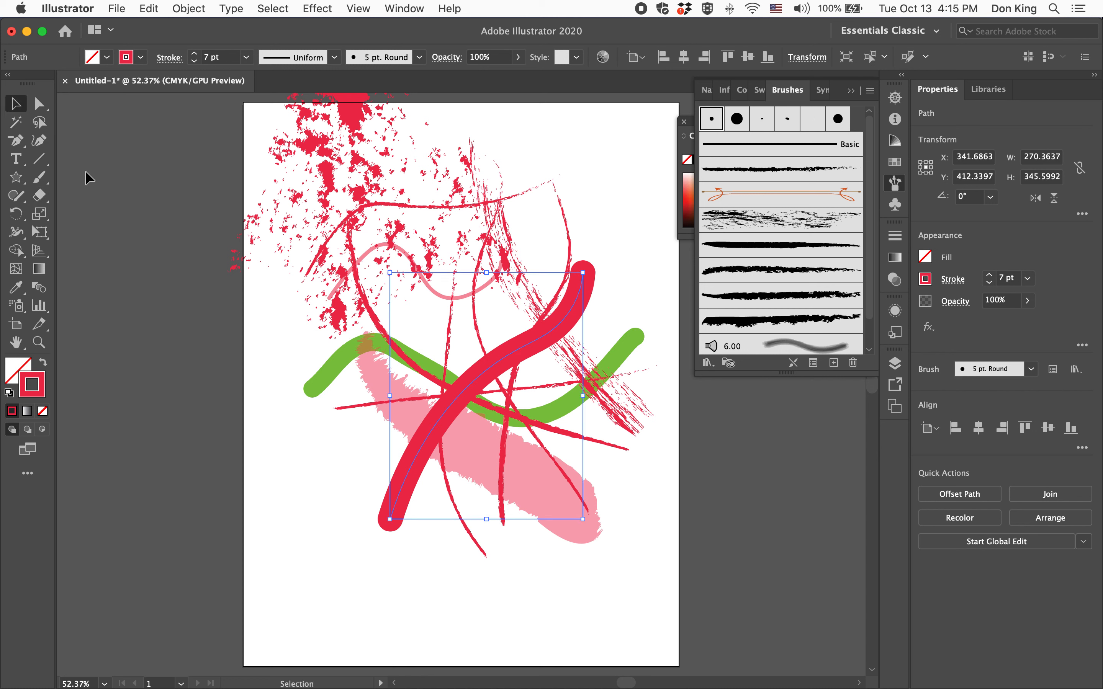
click(39, 196)
drag(515, 320, 559, 366)
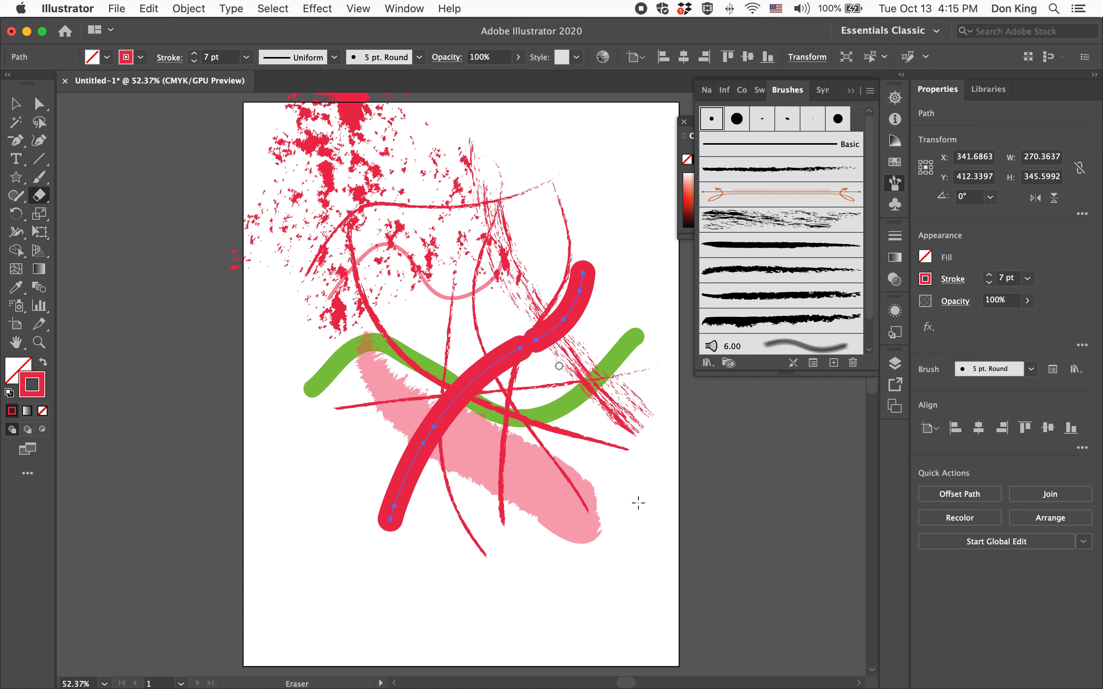
drag(478, 431, 403, 371)
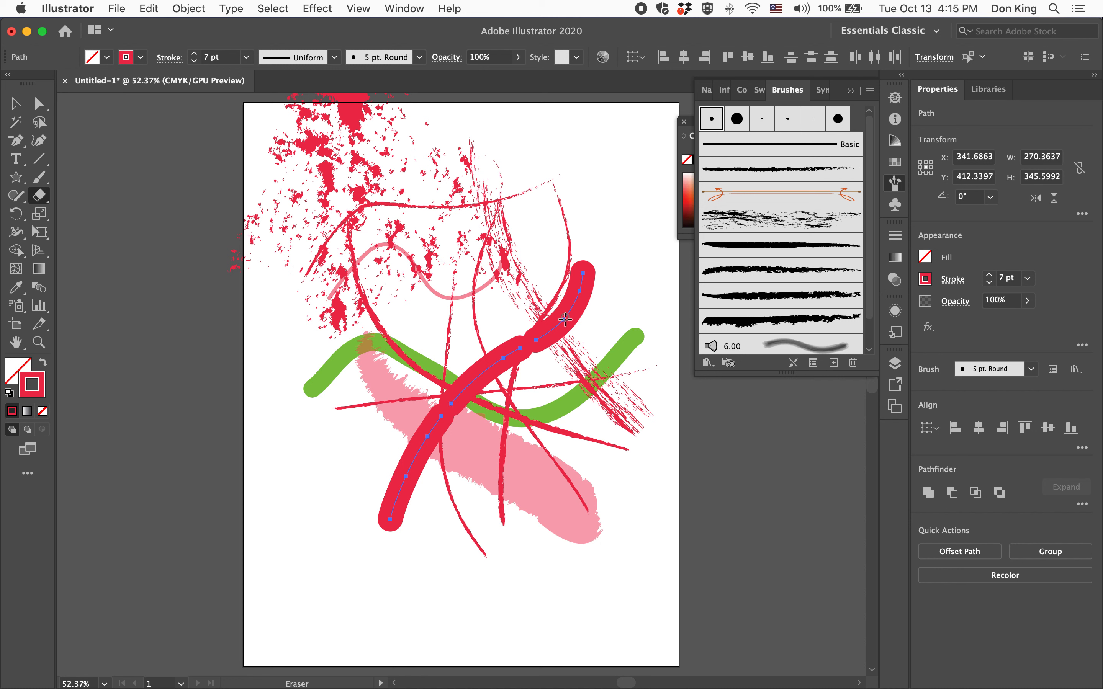
Set the weight of the cut round stroke's pieces to 1 pt and move them toward the artboard's lower-left corner
click(528, 342)
click(194, 61)
click(195, 62)
click(194, 61)
click(194, 61)
click(195, 61)
click(195, 62)
click(15, 103)
drag(510, 360, 353, 459)
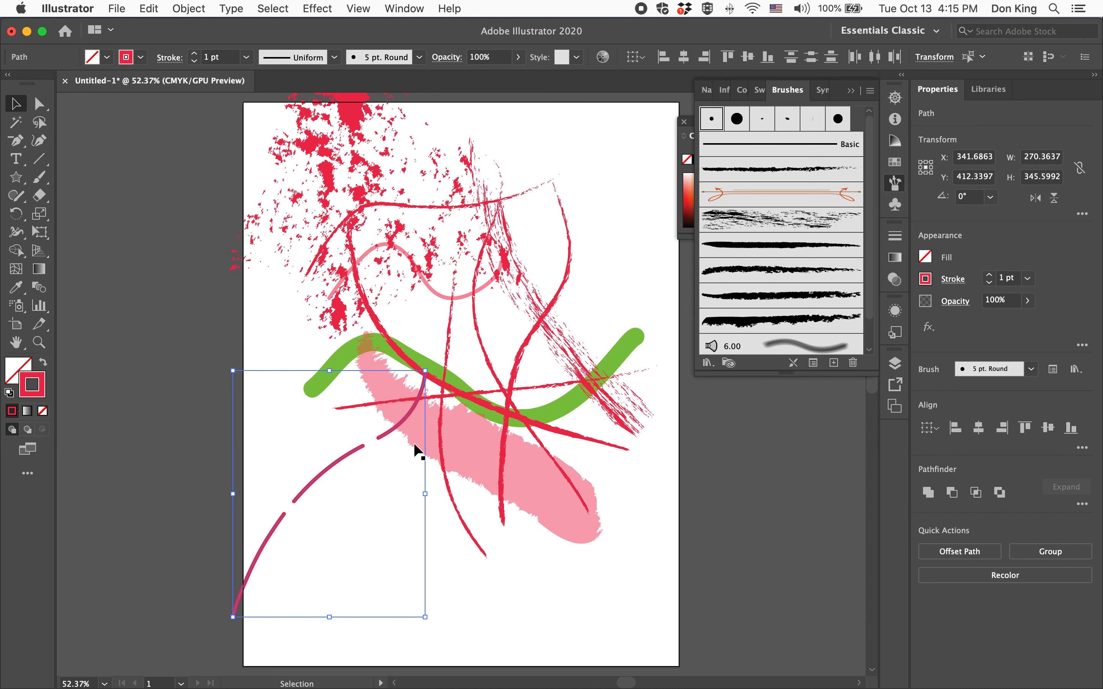
click(736, 474)
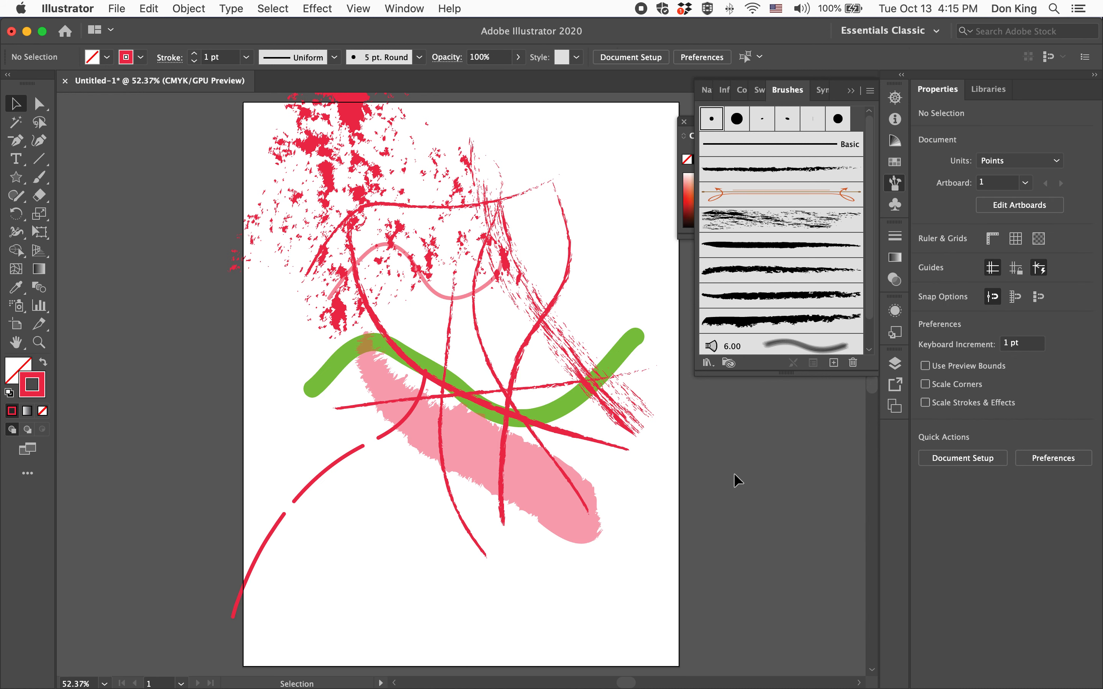
Select the translucent pink charcoal stroke, erase a gap through its middle and deselect it
click(474, 446)
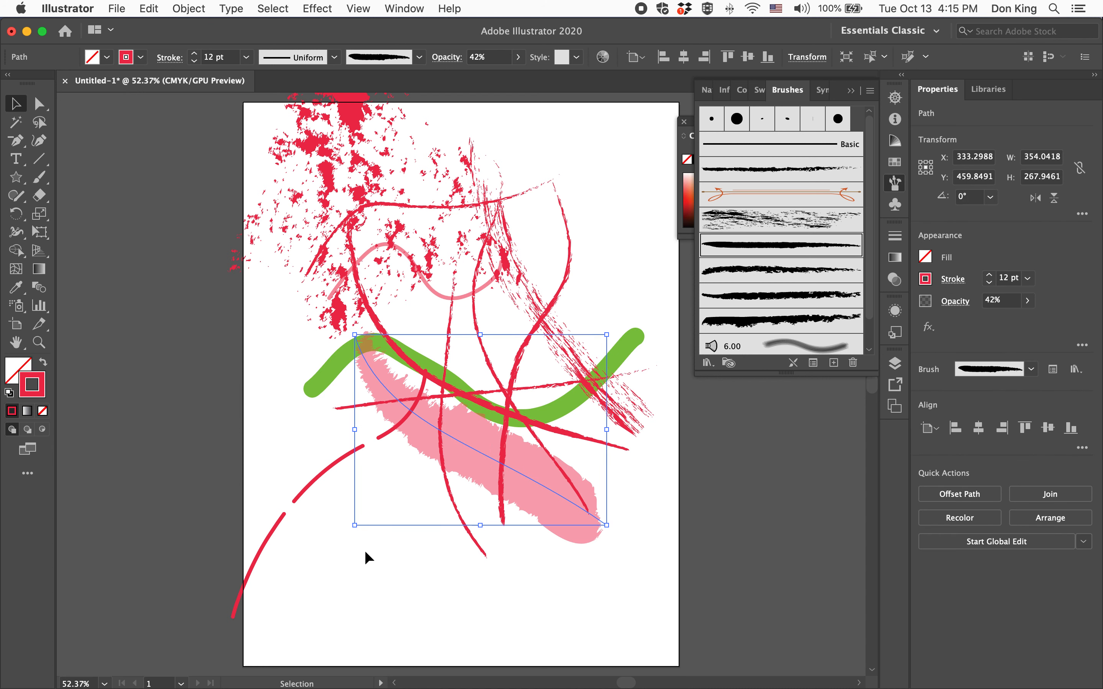
click(39, 196)
drag(510, 395, 419, 542)
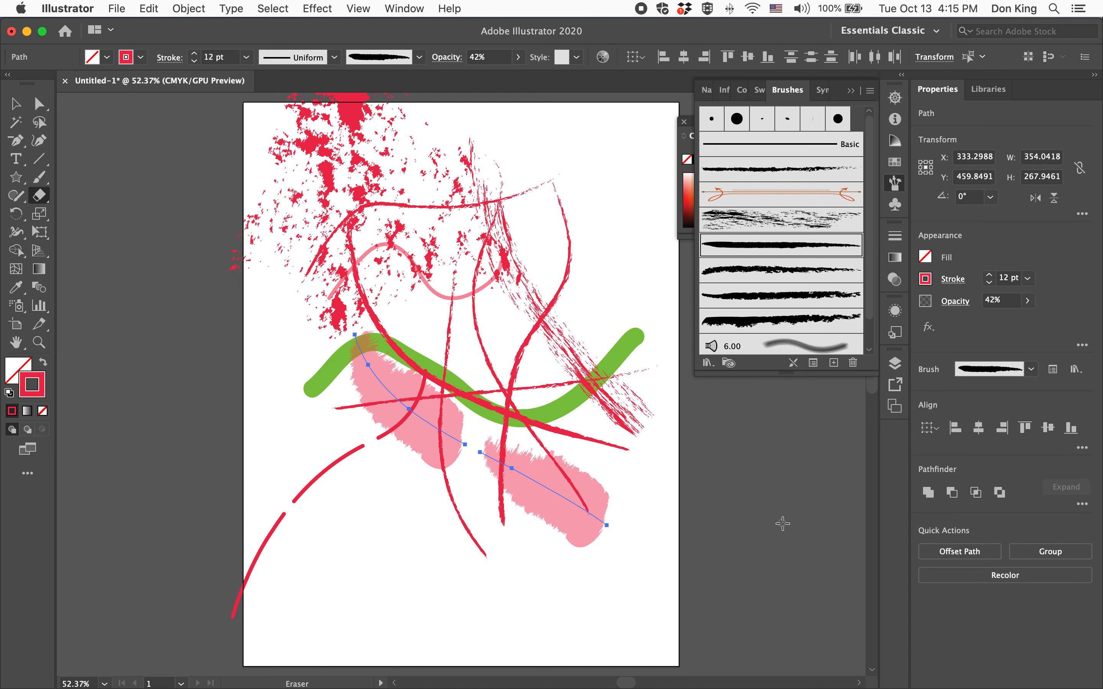
click(16, 104)
click(106, 184)
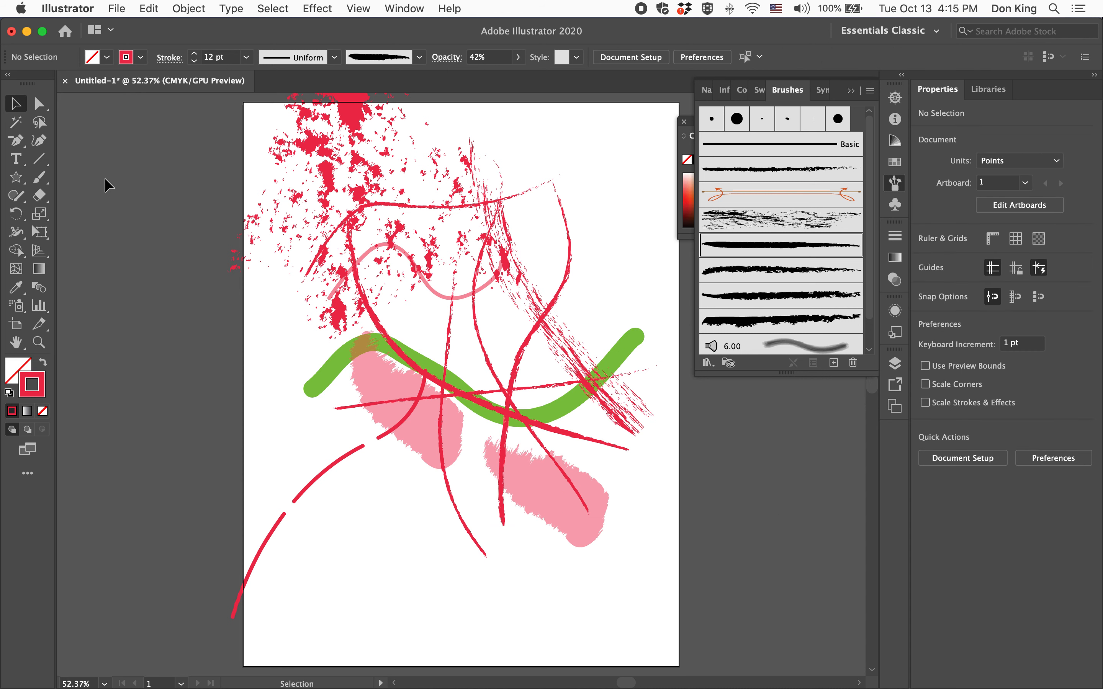
Erase freely across all the unselected strokes on the artboard, breaking them into scattered fragments
click(39, 196)
mouse_move(462, 203)
mouse_down()
mouse_move(386, 339)
mouse_move(585, 354)
mouse_move(362, 396)
mouse_move(478, 463)
mouse_move(567, 284)
mouse_move(359, 386)
mouse_move(380, 368)
mouse_move(433, 212)
mouse_move(566, 253)
mouse_move(551, 497)
mouse_move(603, 598)
mouse_move(606, 406)
mouse_up()
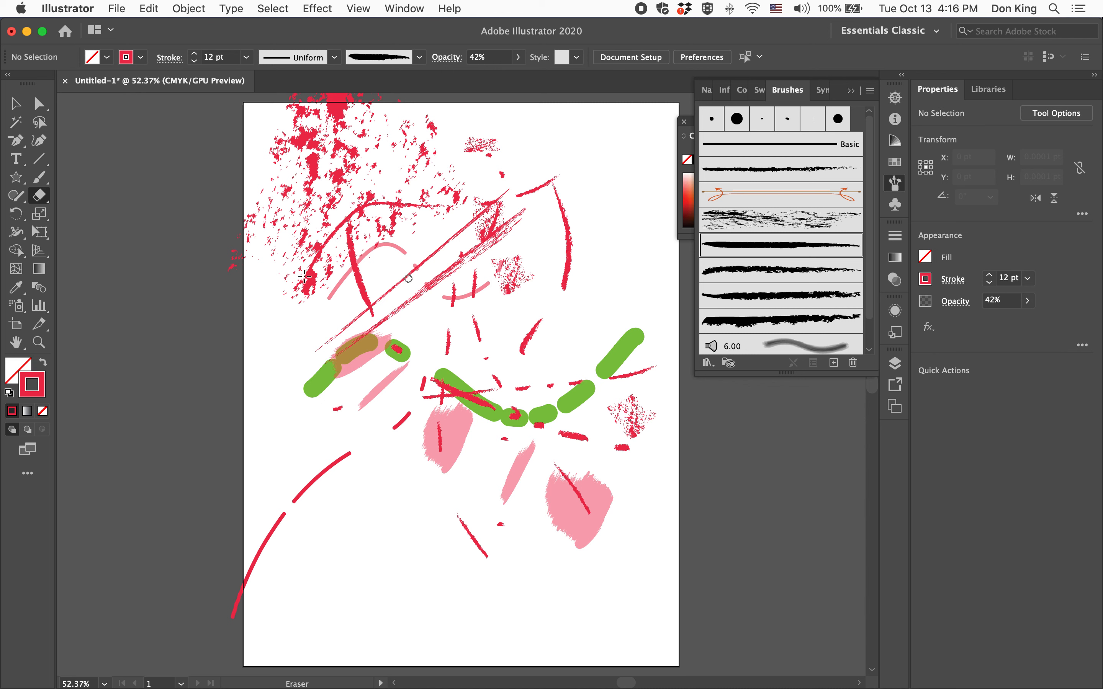
Set the fill for new artwork to a dark red swatch
click(107, 57)
click(118, 84)
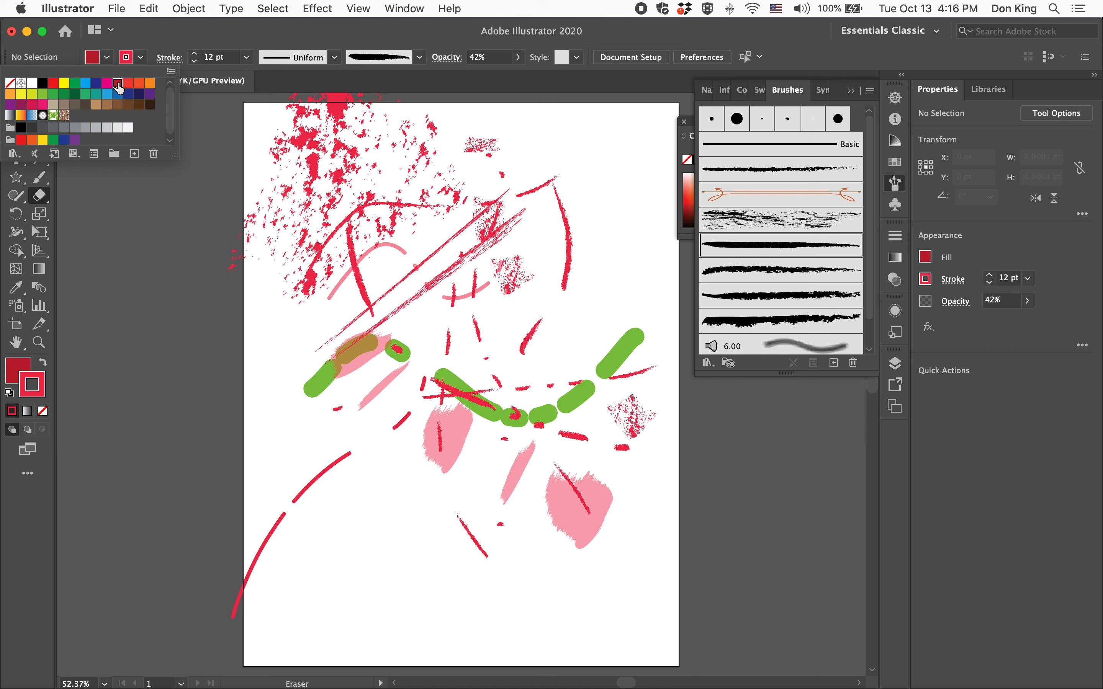
Paint a broad 12 pt charcoal stroke with the Paintbrush in the artboard's empty lower-left area
click(39, 177)
mouse_move(317, 587)
mouse_down()
mouse_move(355, 540)
mouse_move(363, 600)
mouse_move(413, 601)
mouse_move(435, 523)
mouse_up()
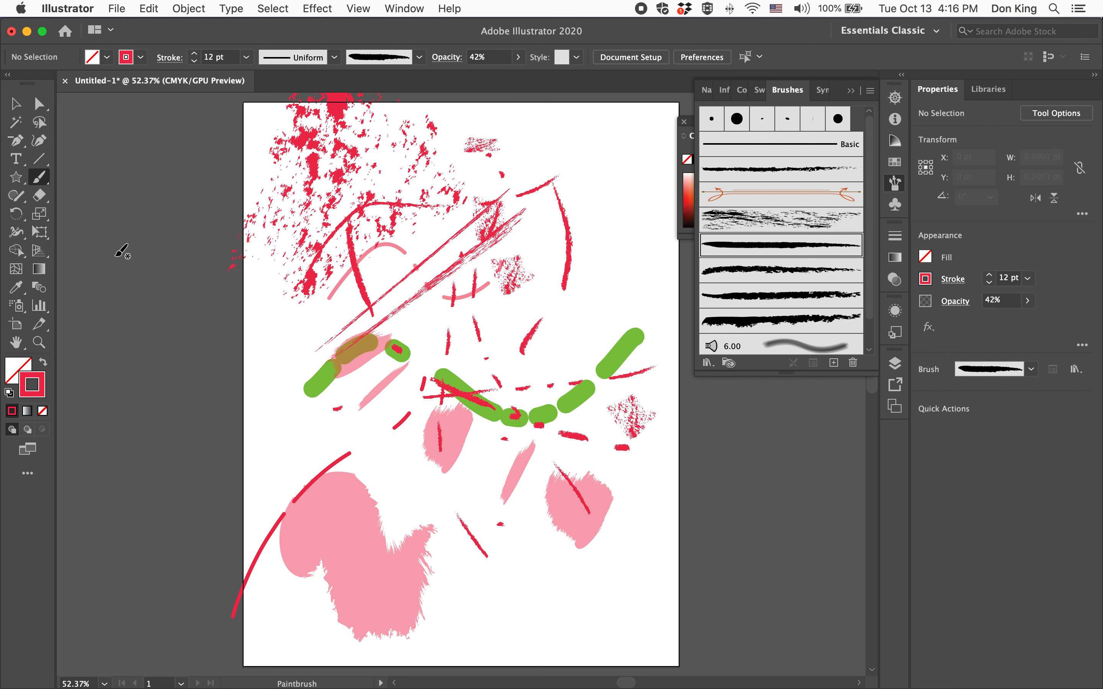
Paint a wavy stroke about 248 pt wide and 92 pt high near the artboard's lower-right corner using the 5 pt. Round brush
click(419, 57)
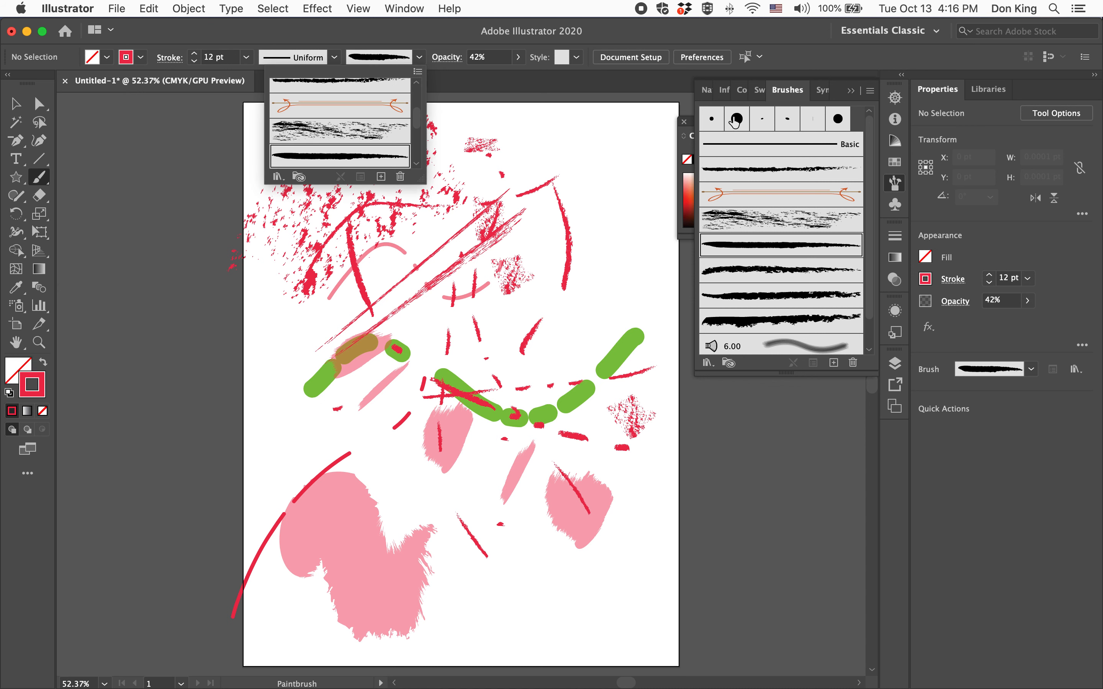
click(715, 123)
click(717, 127)
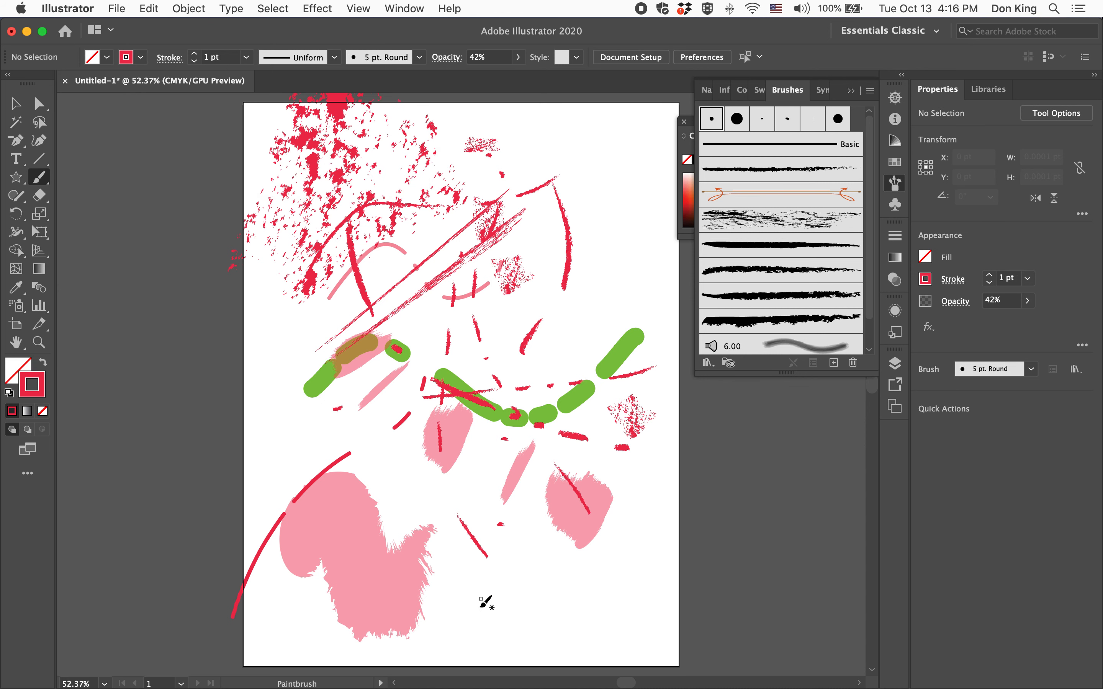
mouse_move(478, 629)
mouse_down()
mouse_move(490, 574)
mouse_move(549, 590)
mouse_move(561, 628)
mouse_move(603, 622)
mouse_move(609, 573)
mouse_move(655, 576)
mouse_up()
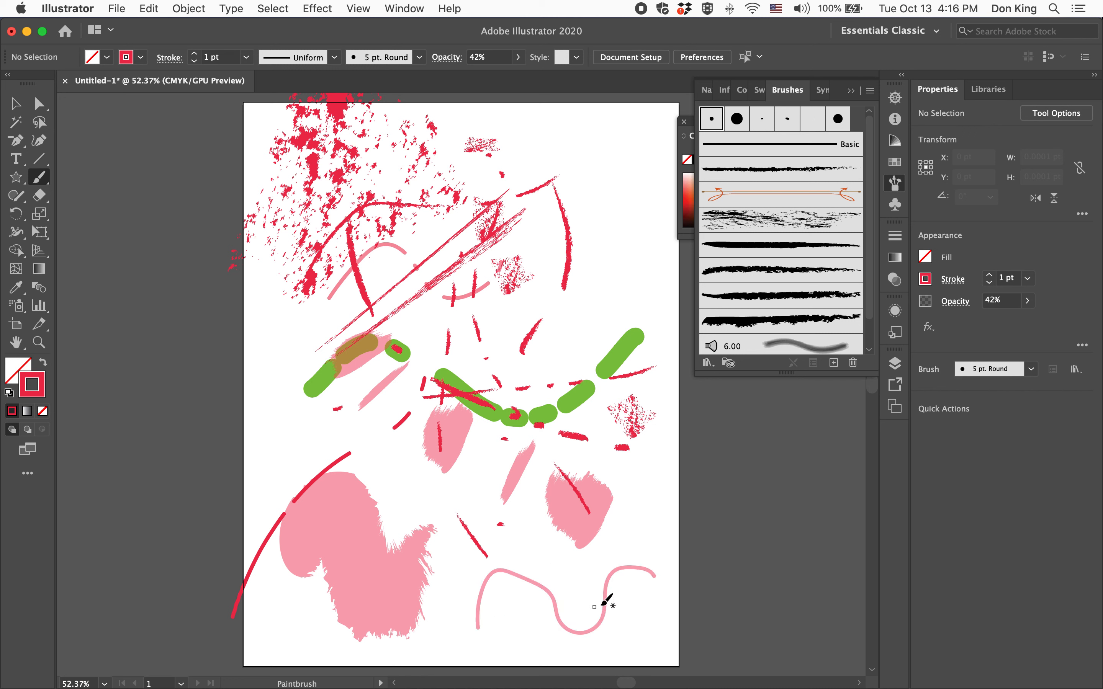
Select the wavy round-brush stroke and set its opacity to 100%
click(15, 104)
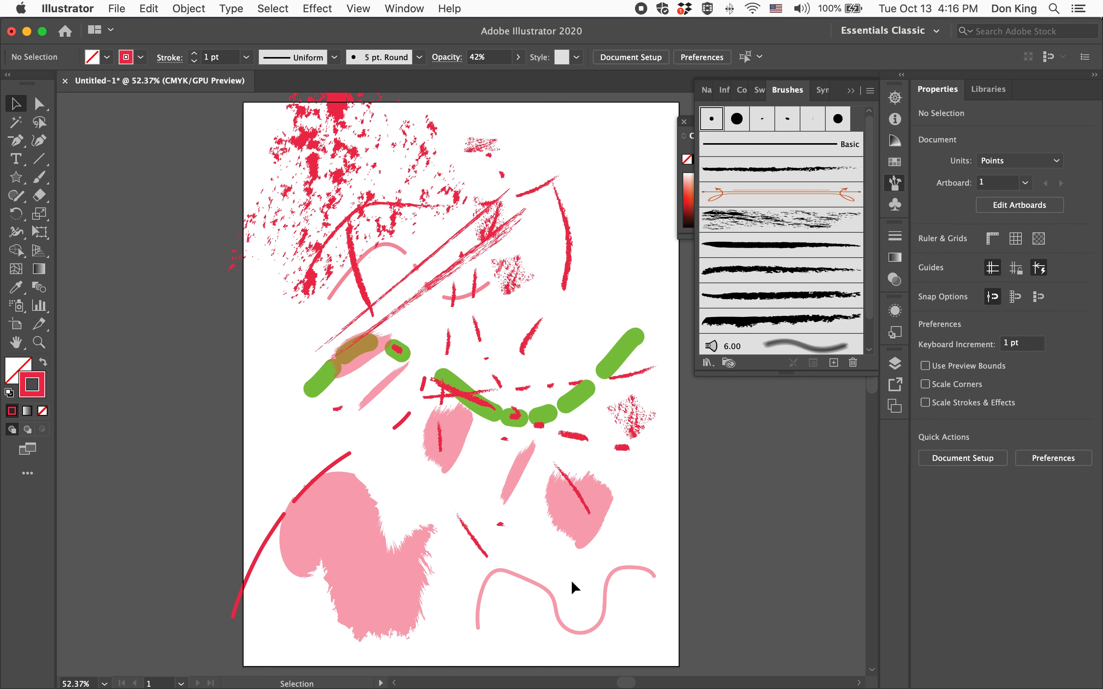
click(605, 606)
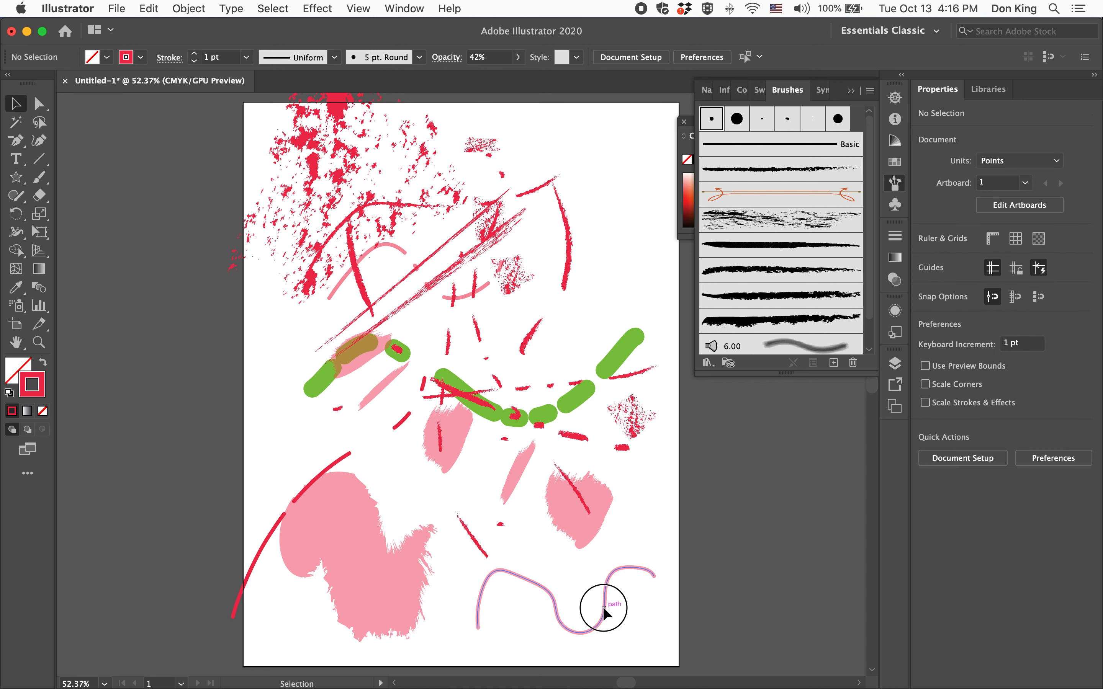
click(518, 57)
drag(483, 76, 517, 76)
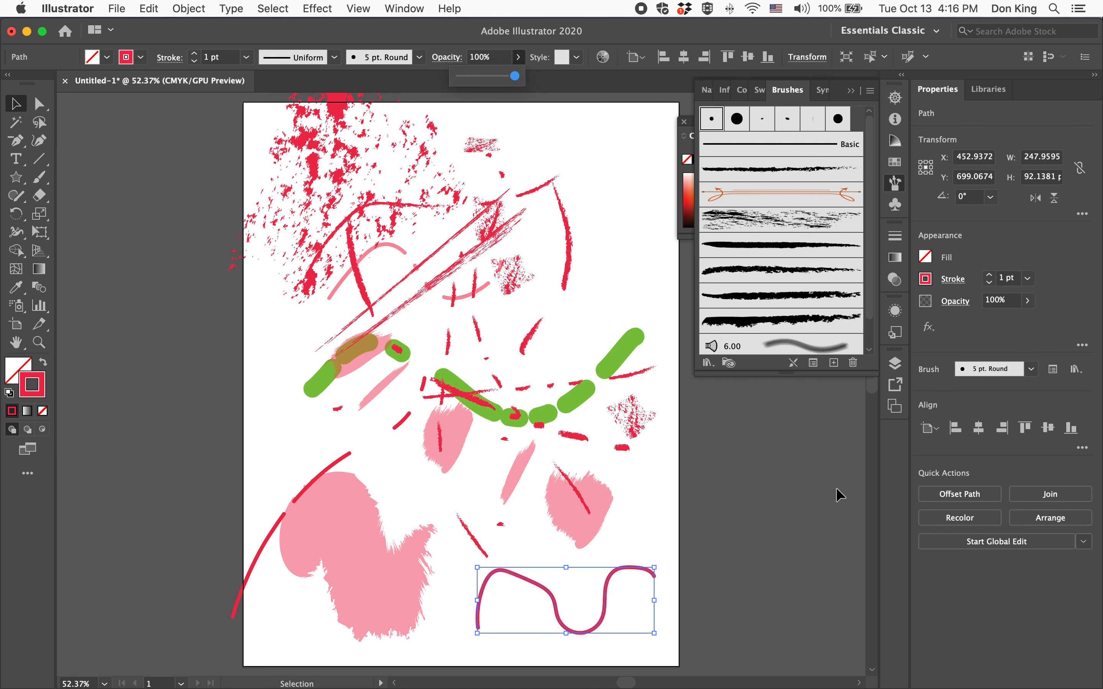
Fill the selected wavy stroke with a dark blue swatch
click(107, 57)
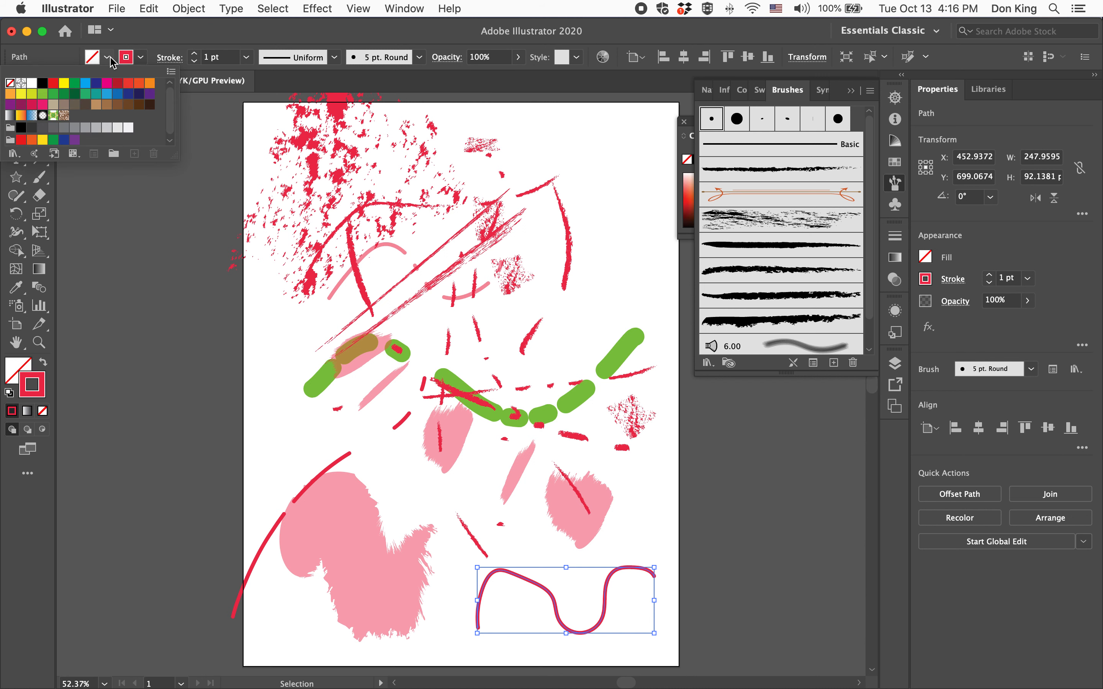
click(96, 82)
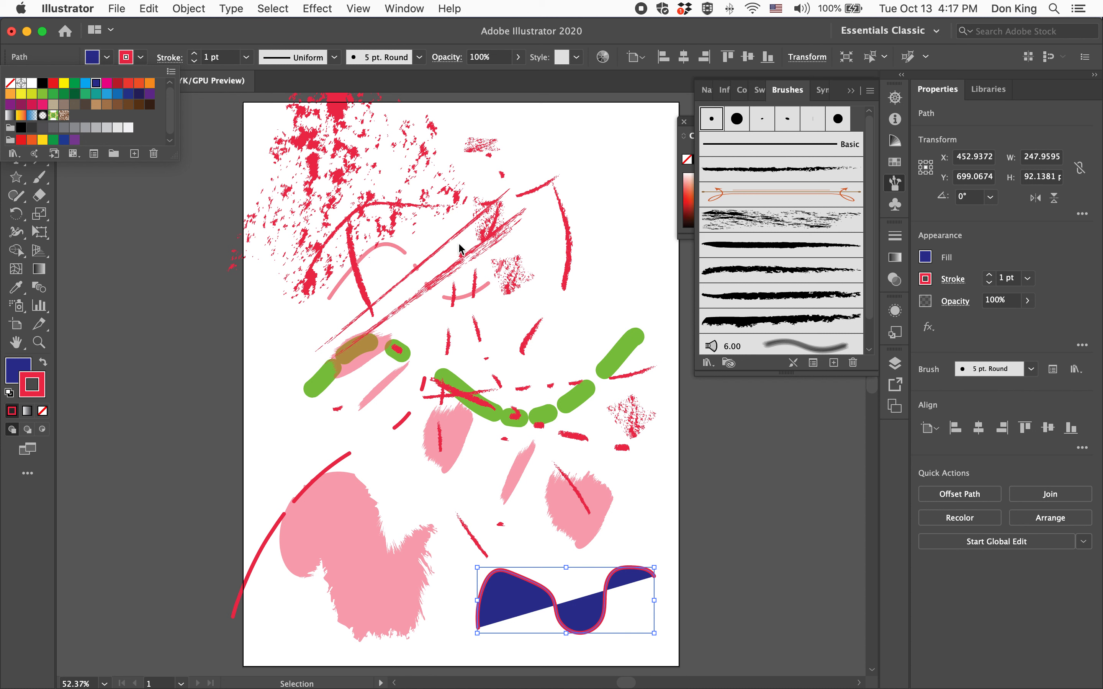
Set the wavy stroke's fill to None and deselect it
click(106, 57)
click(107, 58)
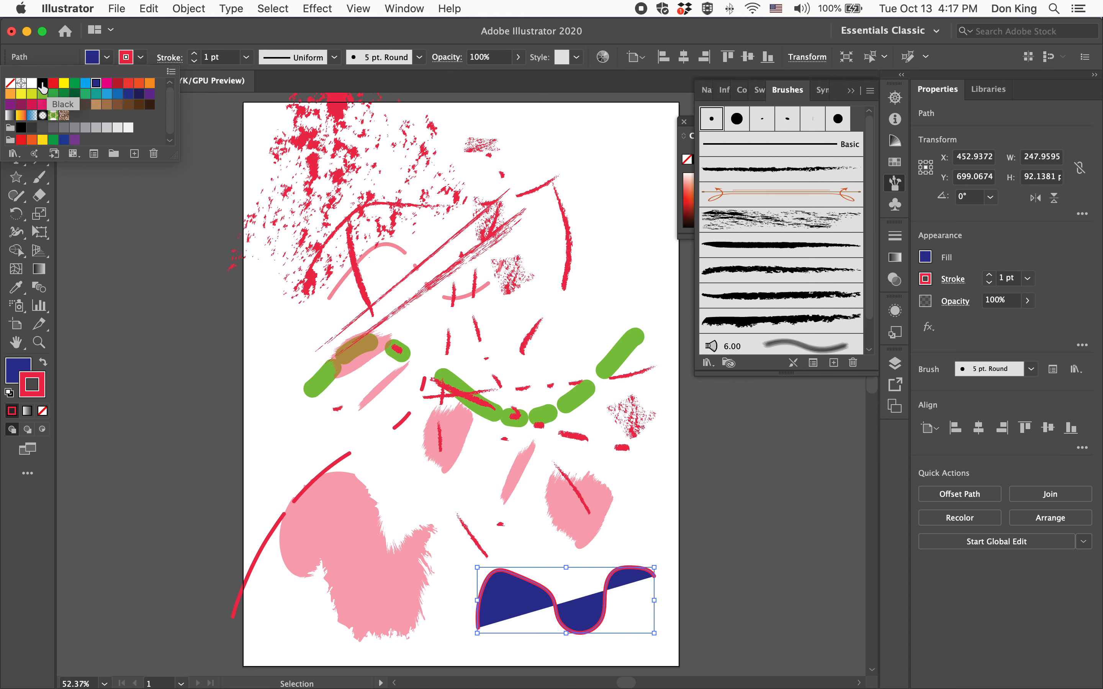
click(10, 83)
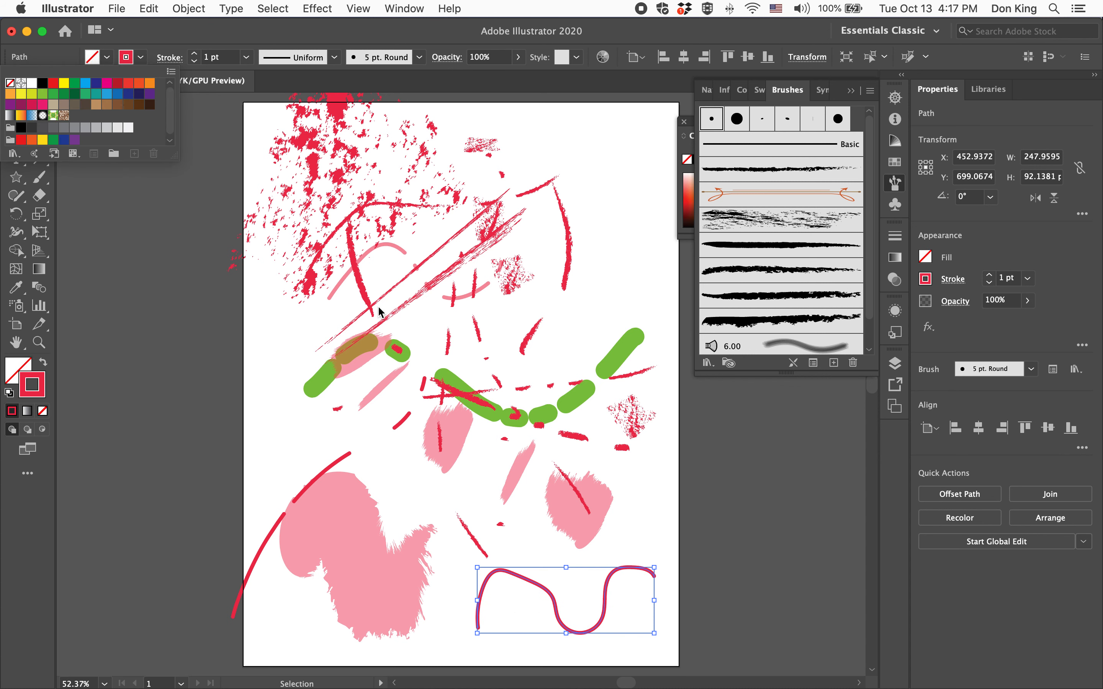
click(736, 596)
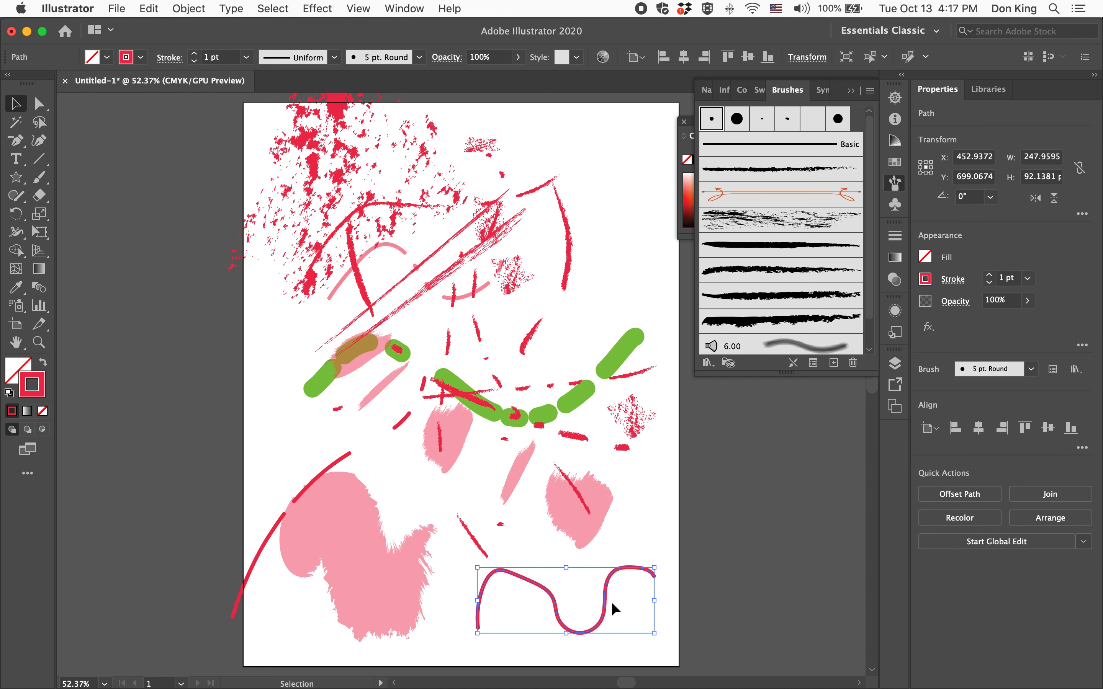
click(726, 582)
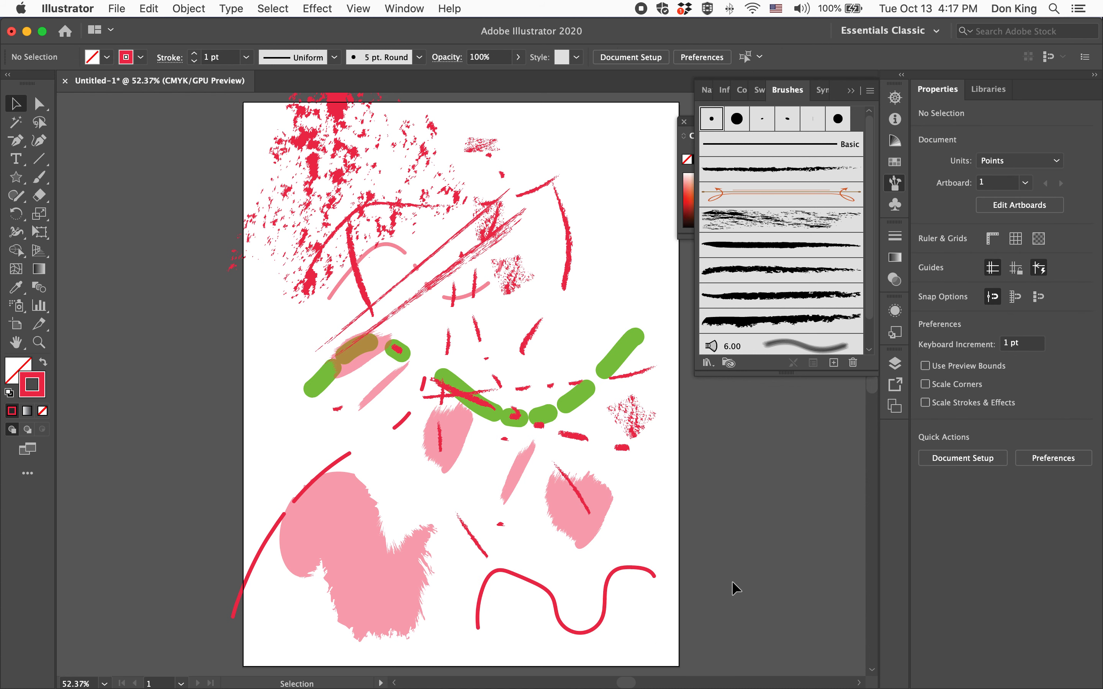